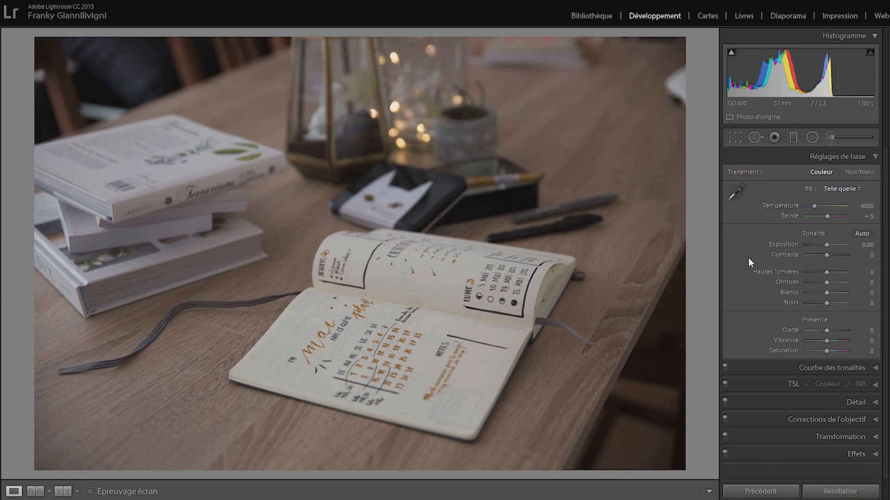
Neutralise the white balance from the notebook page, and set Contrast to +23, Highlights +75, Shadows -57, Whites +31 and Blacks -47.
key(w)
click(443, 305)
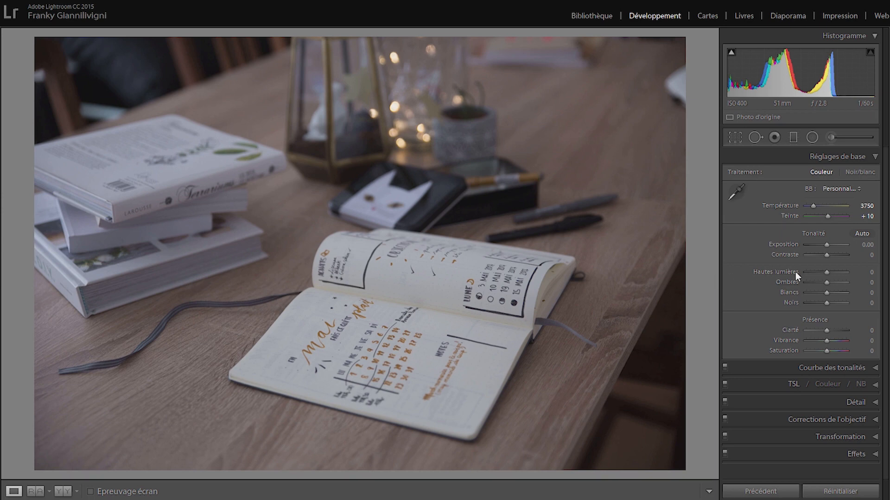
drag(826, 273, 842, 273)
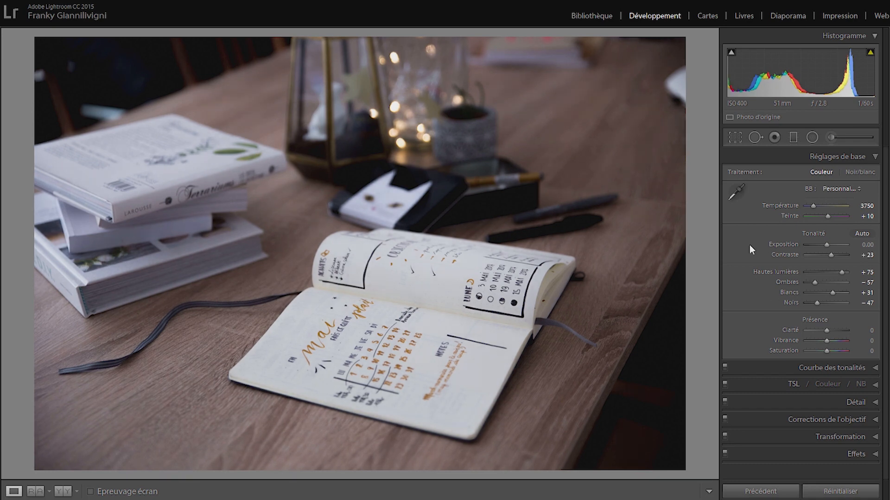
Compare the photo before and after the basic adjustments, and check where its shadows are clipped.
key(backslash)
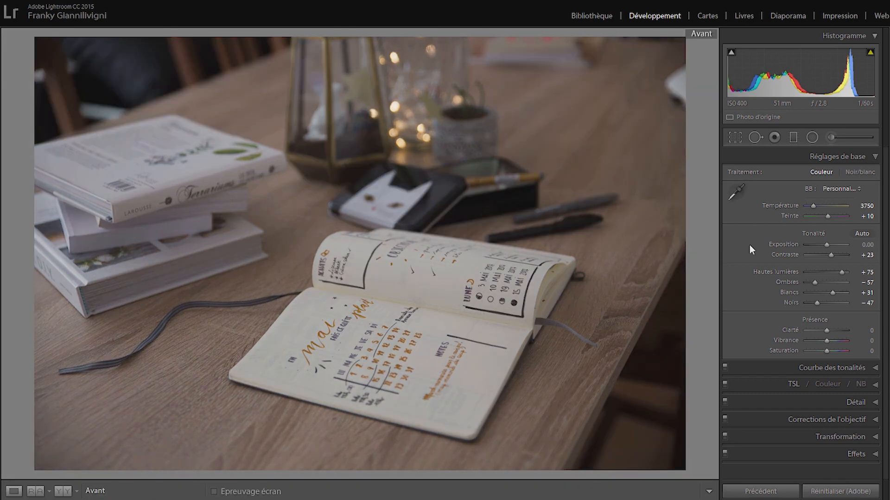
key(backslash)
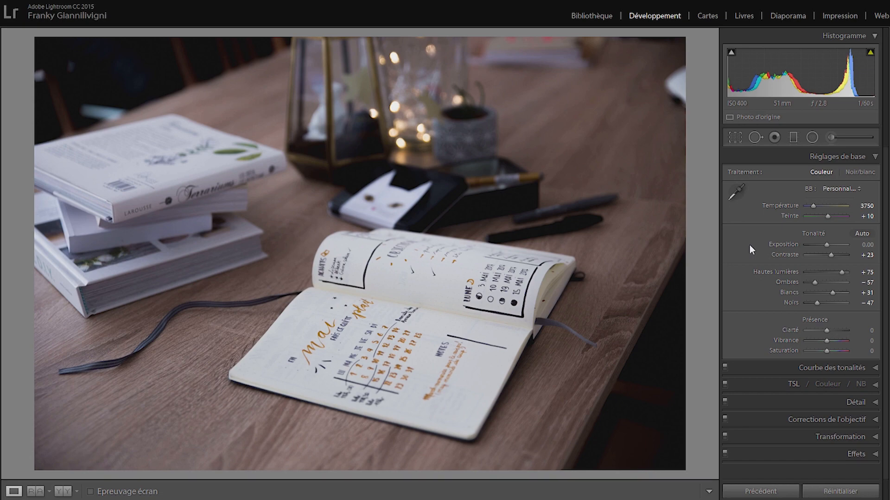
key(backslash)
key(backslash)
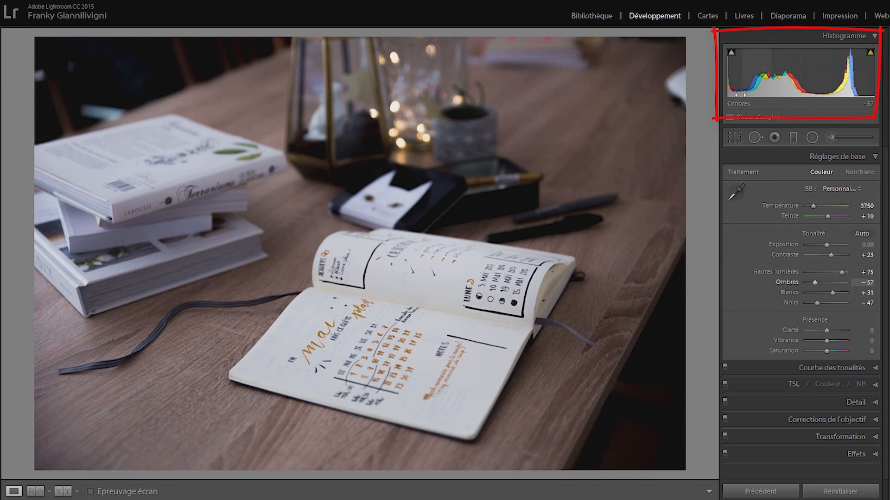
click(732, 53)
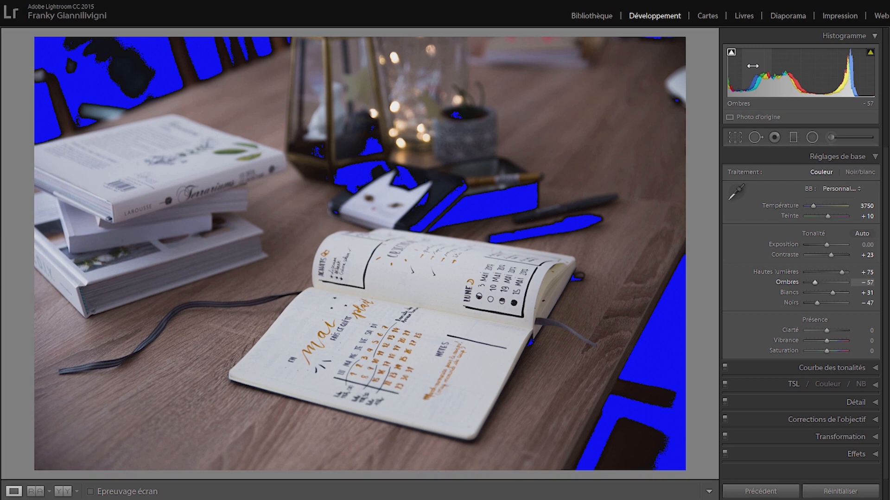
key(j)
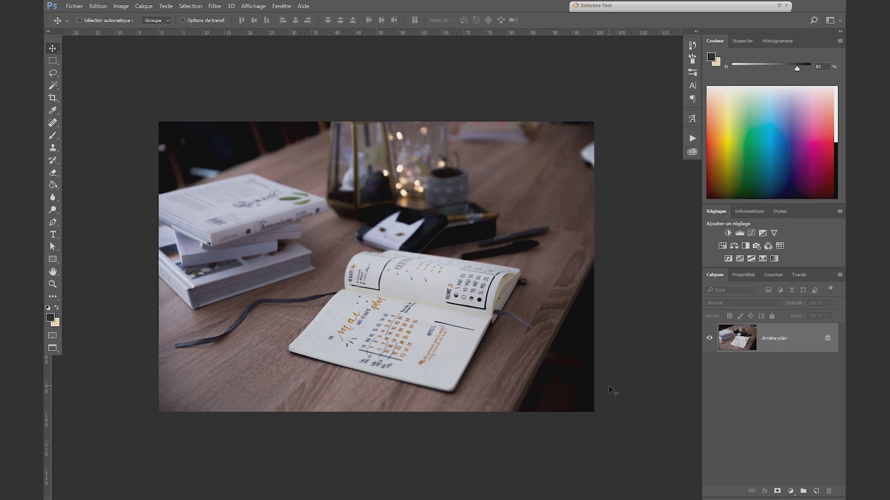
In Photoshop, try to replace the dark areas in the photo's upper-left and lower-right corners with a content-aware fill.
key(j)
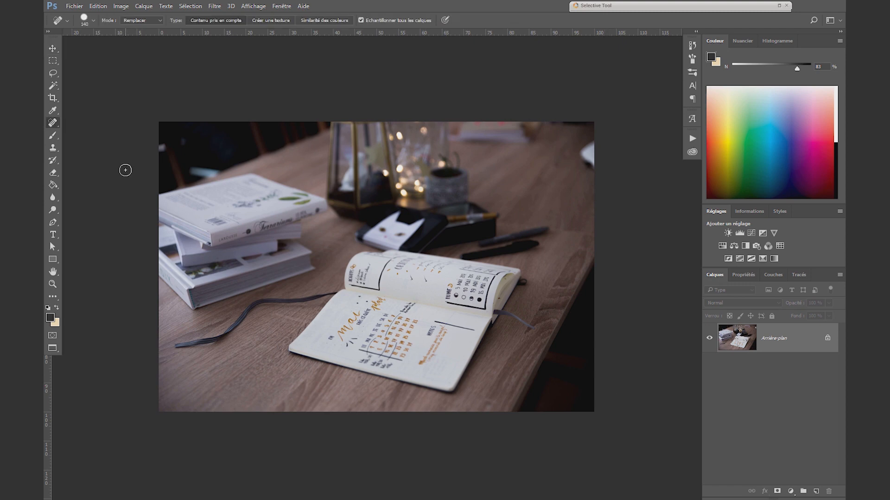
right_click(53, 124)
click(88, 143)
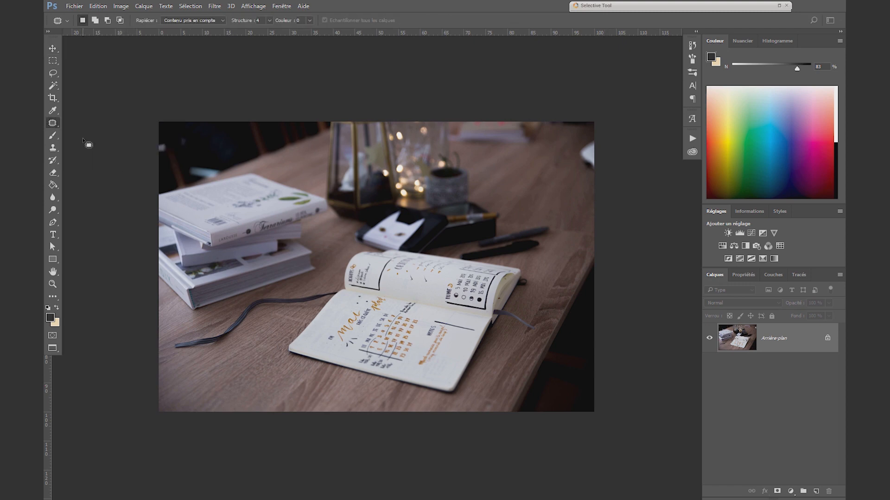
mouse_move(599, 251)
mouse_down()
mouse_move(508, 408)
mouse_move(624, 449)
mouse_move(200, 178)
mouse_move(268, 169)
mouse_move(333, 118)
mouse_up()
key(shift+F5)
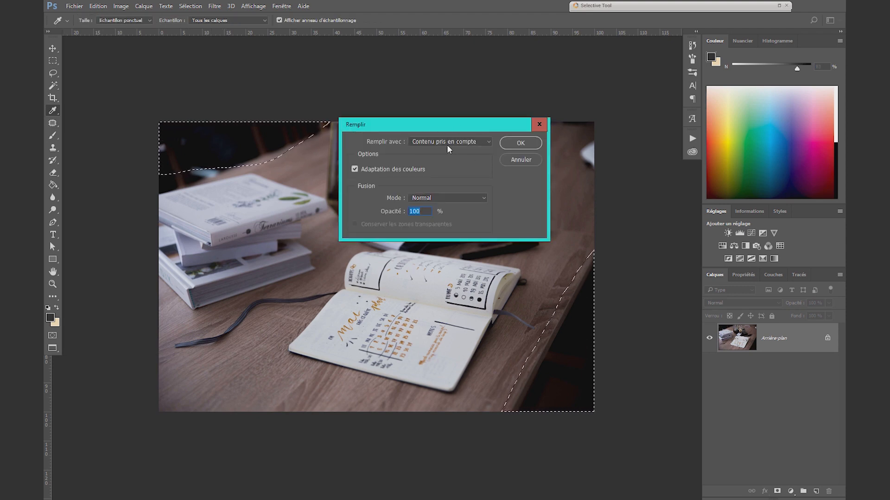
click(538, 147)
key(ctrl+d)
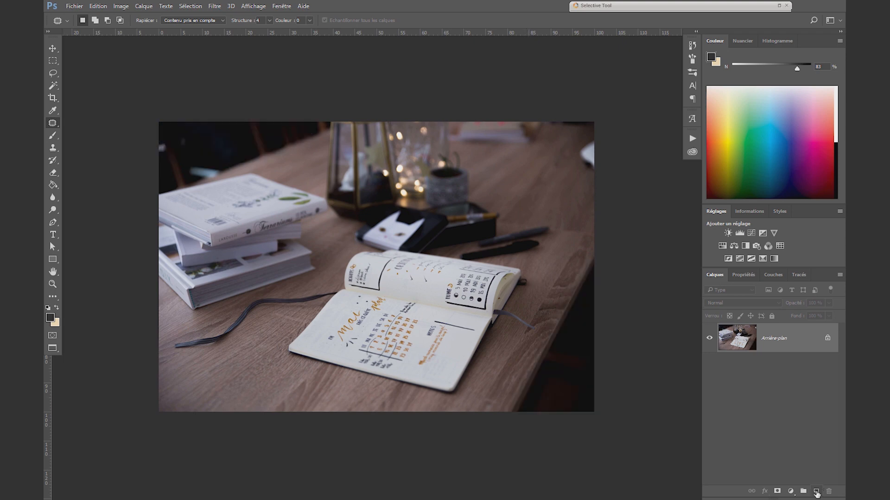
Add a new layer and paint over the dark areas beyond the table in the lower-right and upper-left corners with the content-aware Spot Healing Brush.
click(815, 491)
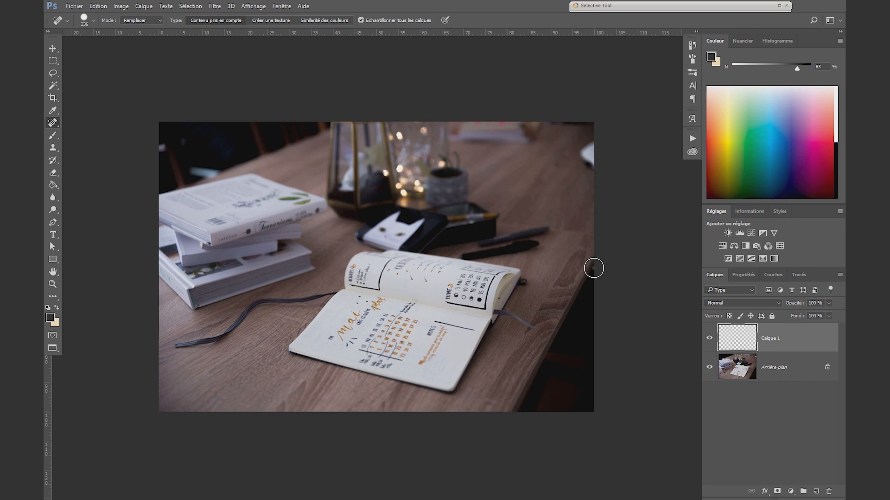
drag(593, 267, 514, 413)
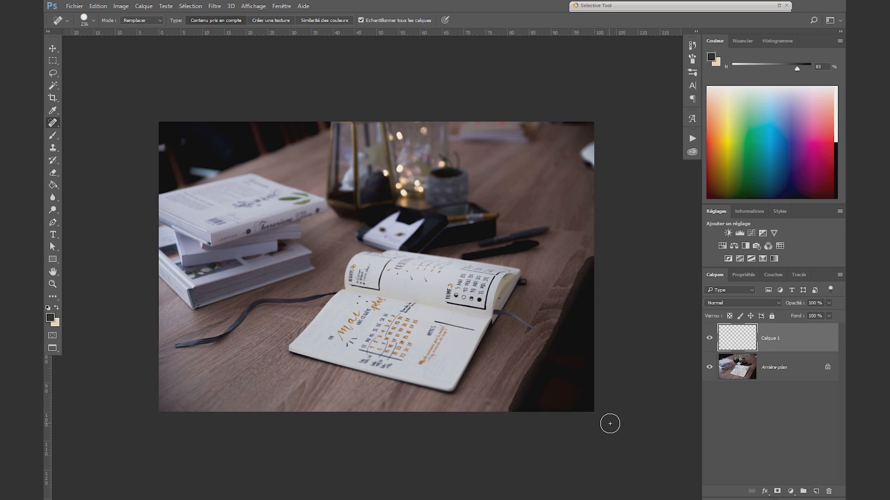
mouse_move(607, 323)
mouse_down()
mouse_move(564, 364)
mouse_move(562, 344)
mouse_move(574, 366)
mouse_move(644, 326)
mouse_up()
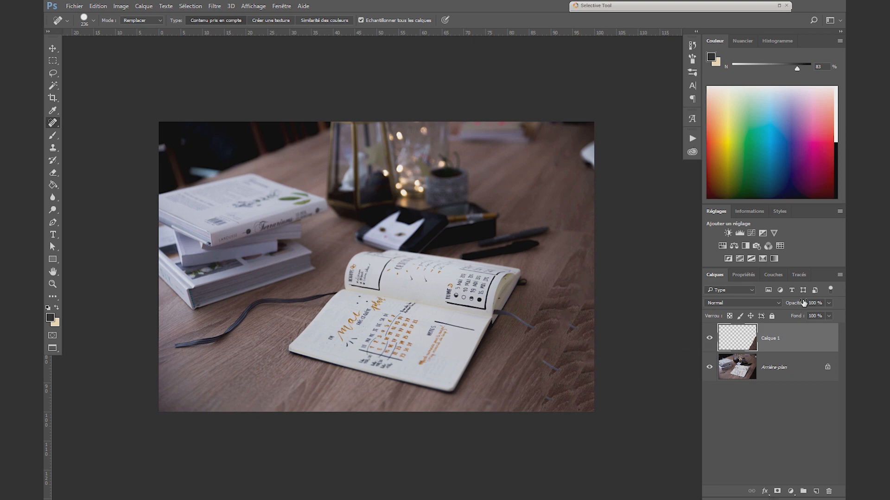
drag(801, 305, 787, 307)
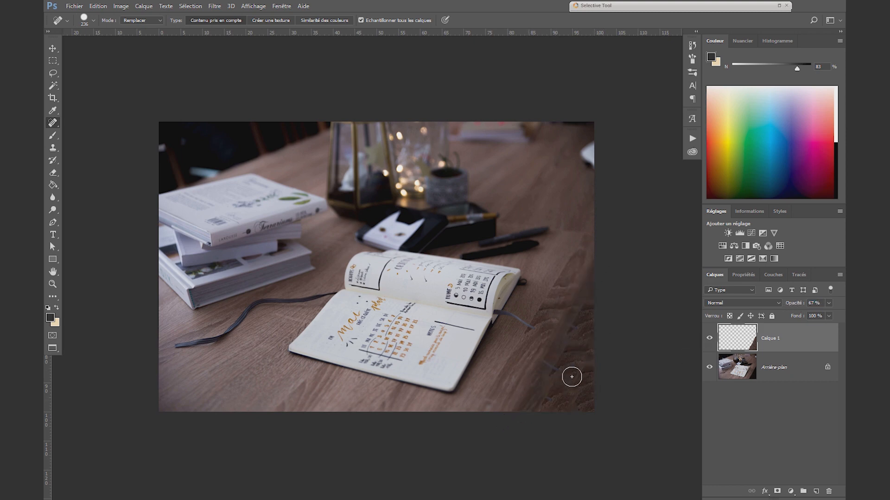
mouse_move(799, 304)
mouse_down()
mouse_move(777, 302)
mouse_move(839, 303)
mouse_up()
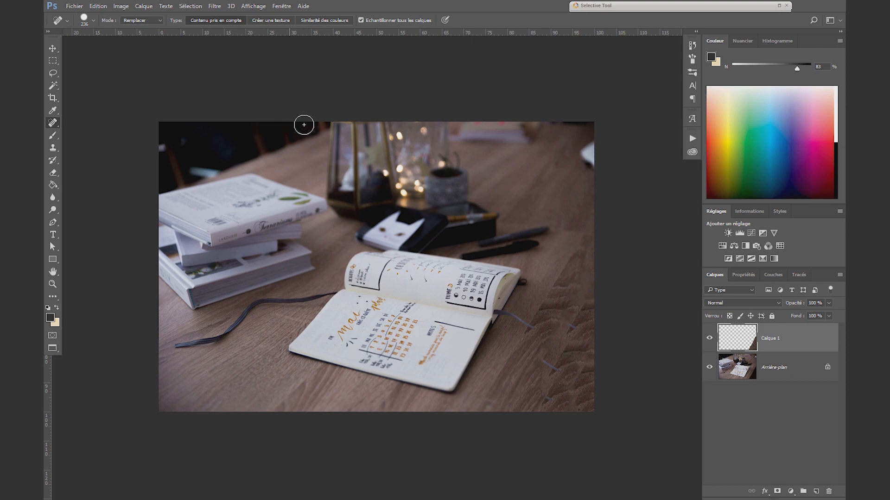
mouse_move(320, 125)
mouse_down()
mouse_move(285, 148)
mouse_move(163, 167)
mouse_up()
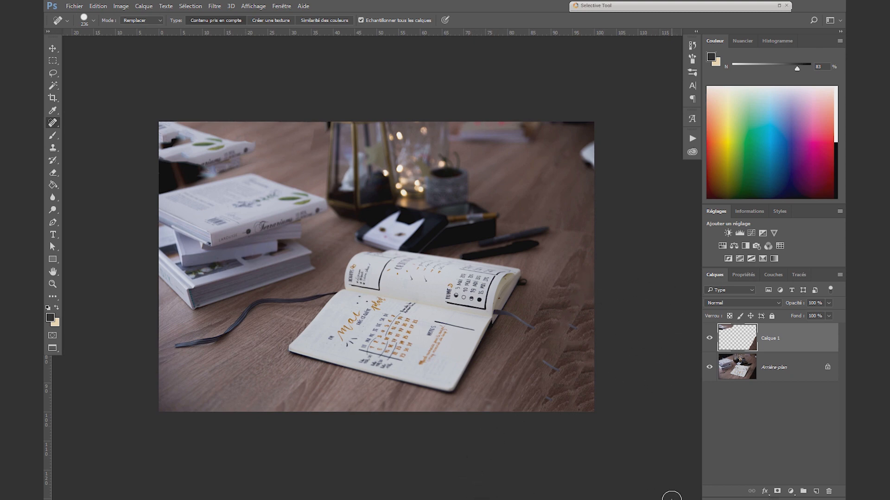
Add a mask to Calque 1 and paint the table's right edge back with a soft black 153 px brush at 11% flow, keeping layer opacity at 100%.
click(777, 491)
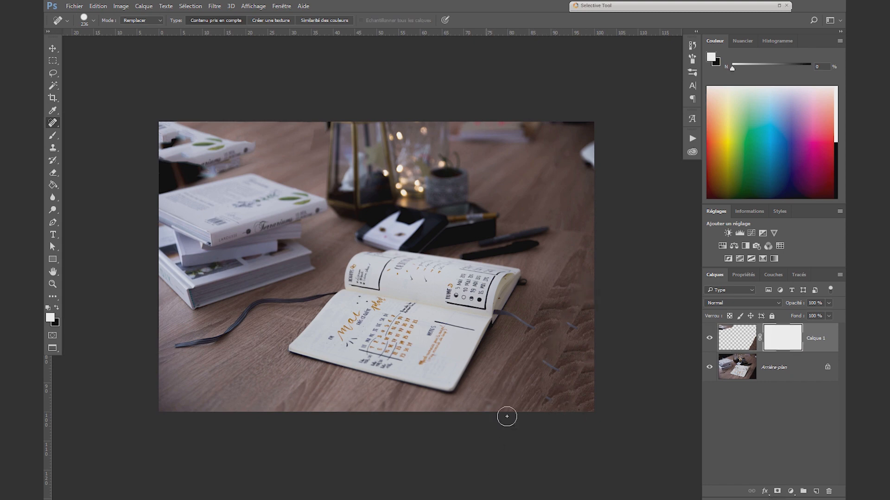
drag(794, 303, 835, 313)
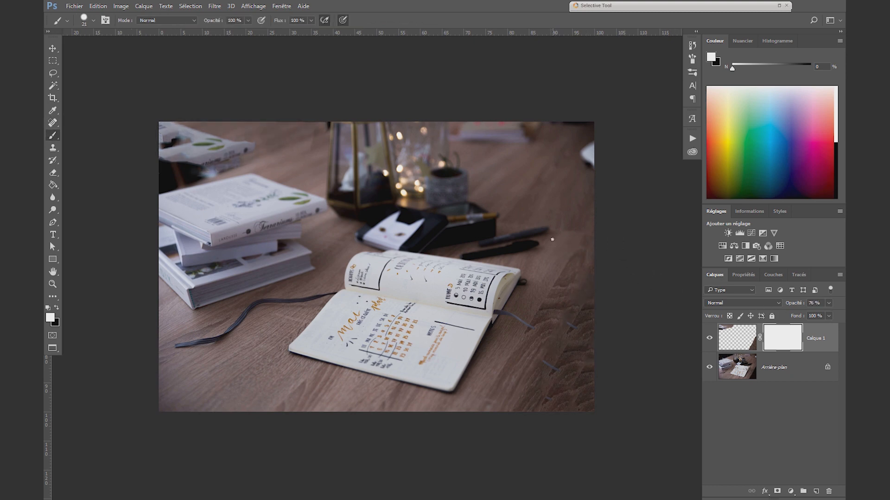
key(x)
drag(509, 252, 539, 242)
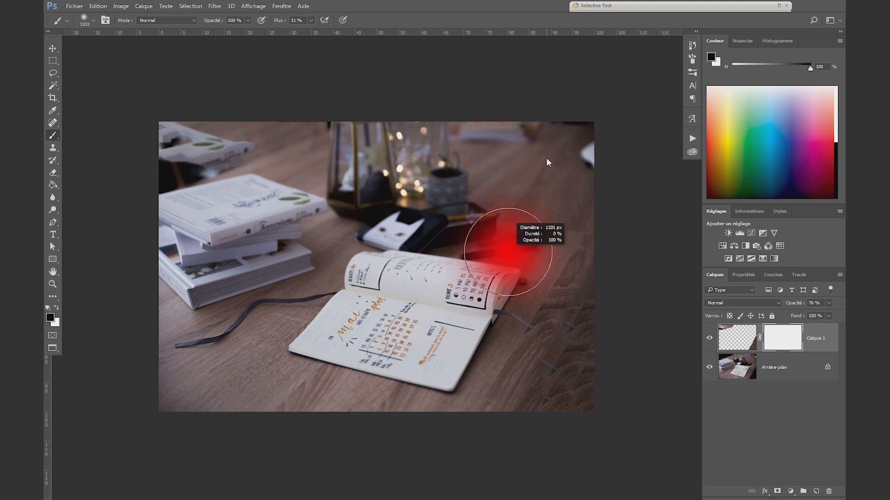
drag(546, 157, 503, 173)
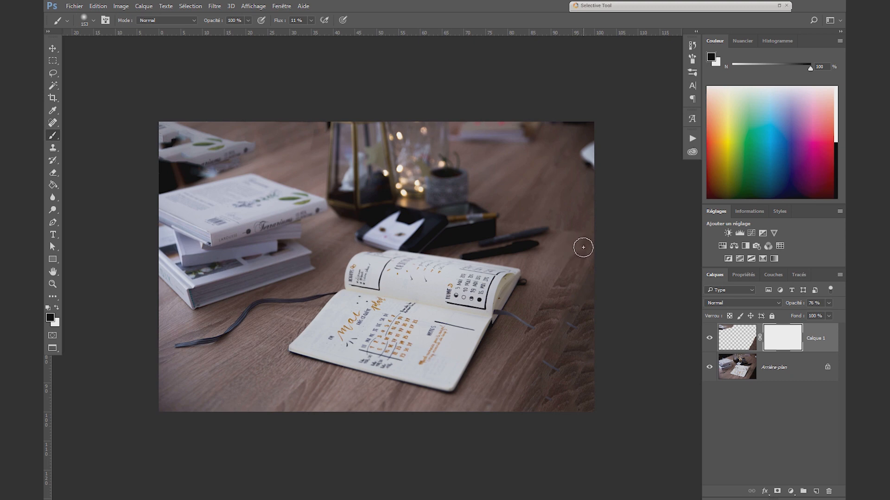
mouse_move(578, 272)
mouse_down()
mouse_move(550, 341)
mouse_move(602, 245)
mouse_move(516, 406)
mouse_up()
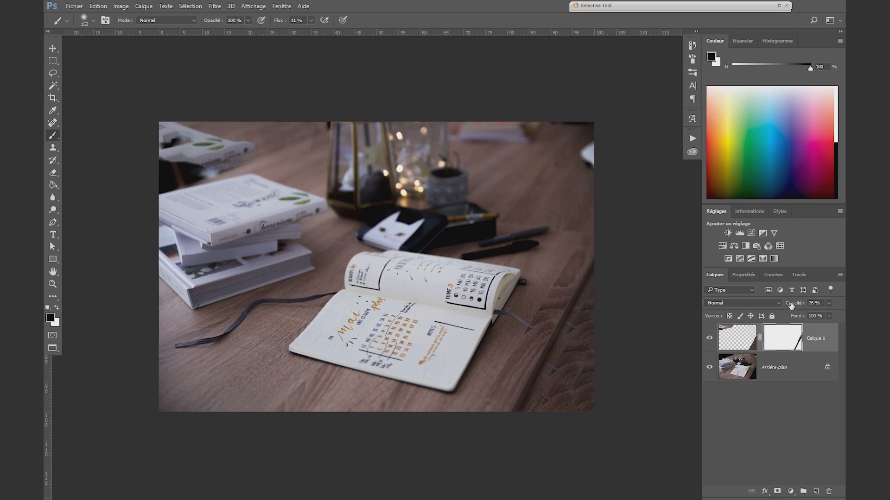
click(741, 348)
drag(794, 303, 845, 306)
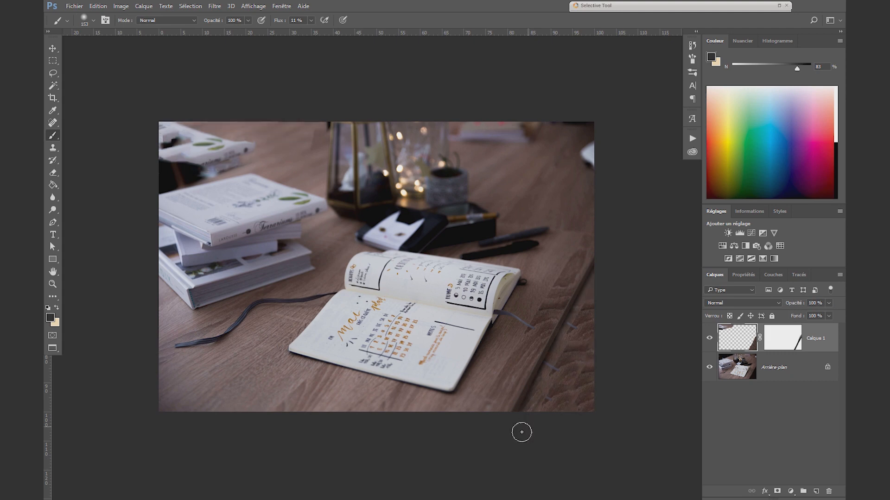
Refine the layer mask along the lower part of the table's right edge with a small soft white brush at 11% flow.
key(z)
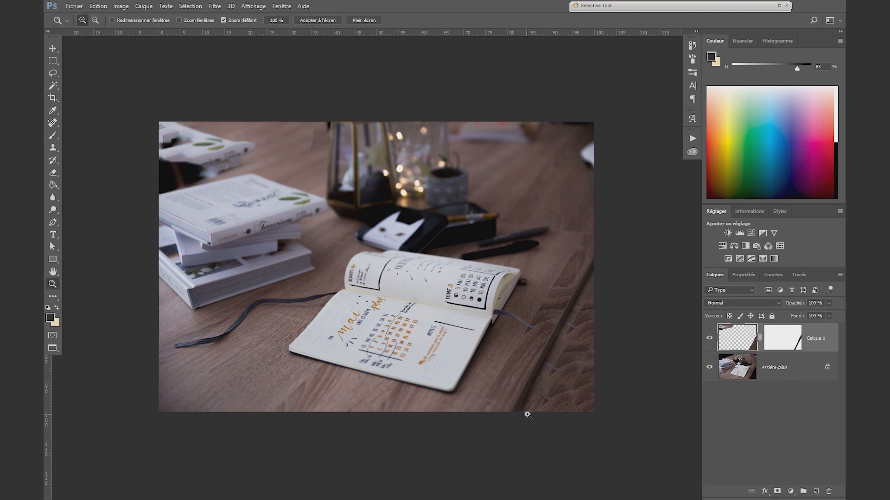
drag(525, 415, 567, 404)
drag(580, 352, 516, 300)
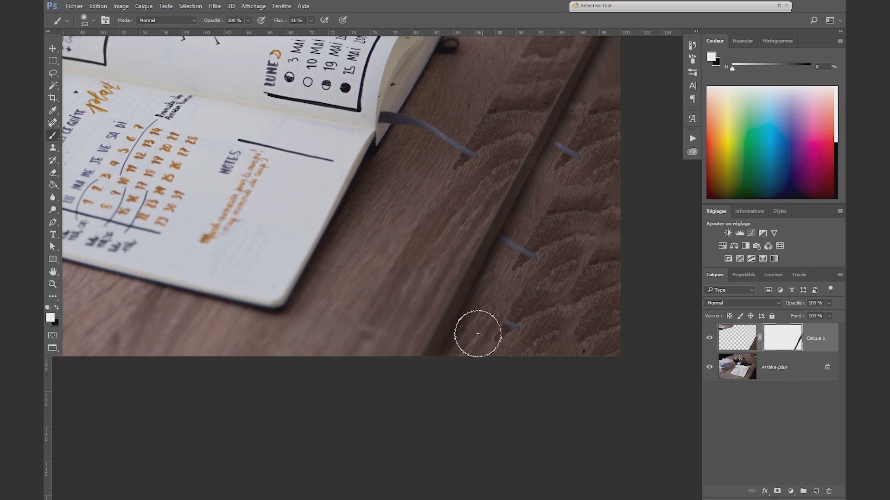
right_click(478, 323)
click(465, 328)
alt+right_click(464, 342)
drag(445, 346, 472, 296)
alt+right_click(472, 296)
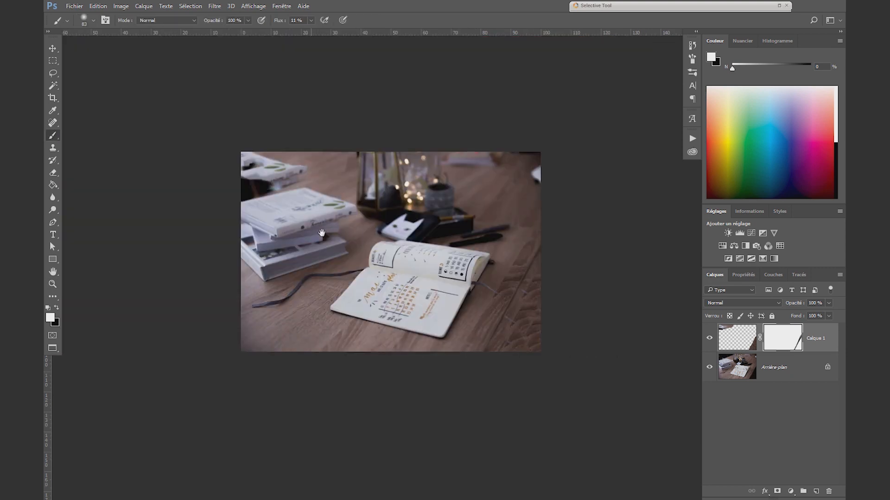
Mask out the duplicated books in the photo's upper-left corner with a black brush at 100% flow.
drag(321, 233, 368, 345)
key(z)
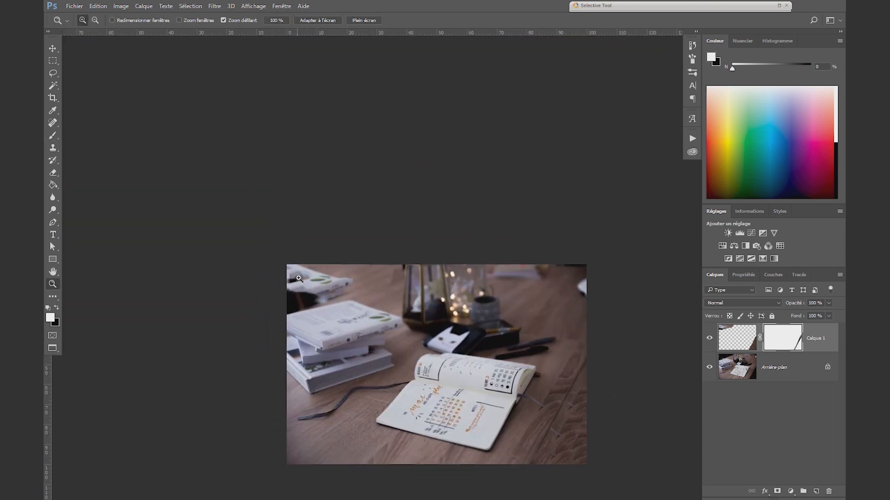
drag(298, 279, 308, 278)
key(b)
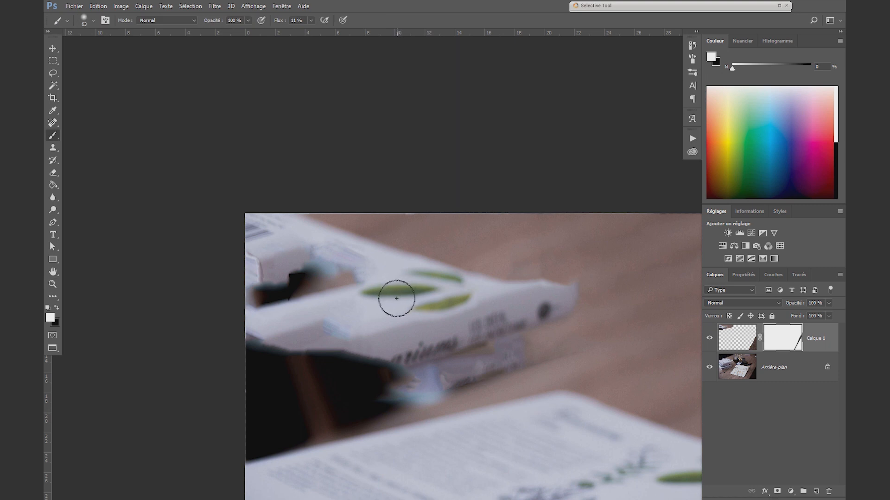
key(x)
drag(276, 21, 317, 21)
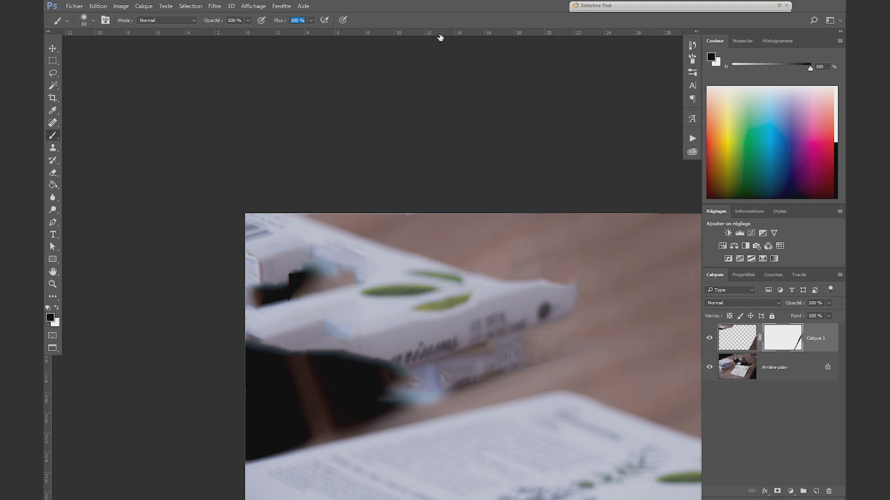
mouse_move(411, 377)
mouse_down()
mouse_move(477, 377)
mouse_move(572, 294)
mouse_move(475, 319)
mouse_move(490, 298)
mouse_move(332, 341)
mouse_move(441, 341)
mouse_up()
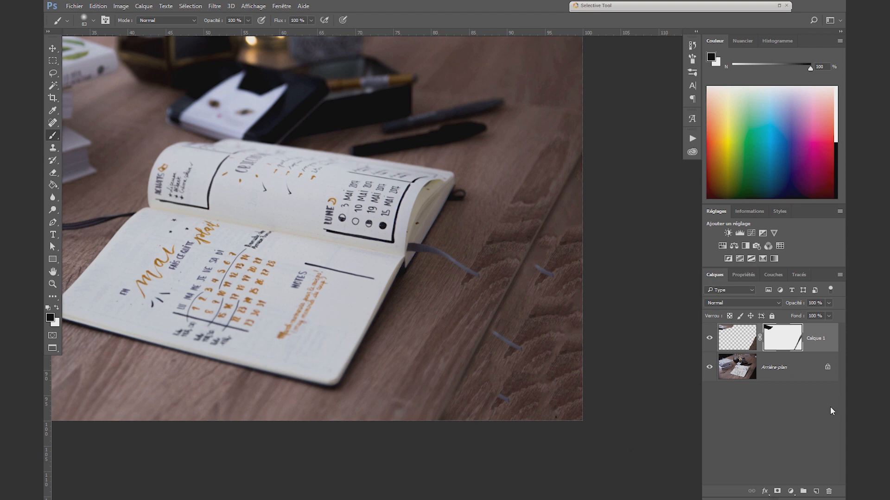
Add another new layer and remove the stray bookmark fragments from the wood right of the notebook with the Healing Brush.
click(815, 492)
key(j)
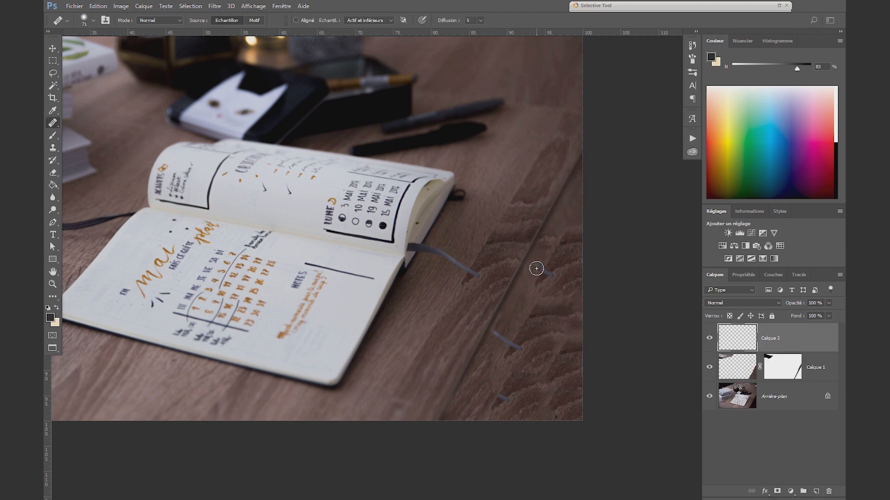
drag(535, 267, 552, 276)
drag(518, 349, 498, 332)
click(505, 397)
Clean up the leftover bookmark marks and remove the line of the table's right edge with the Spot Healing Brush at 140 px.
right_click(53, 123)
click(91, 123)
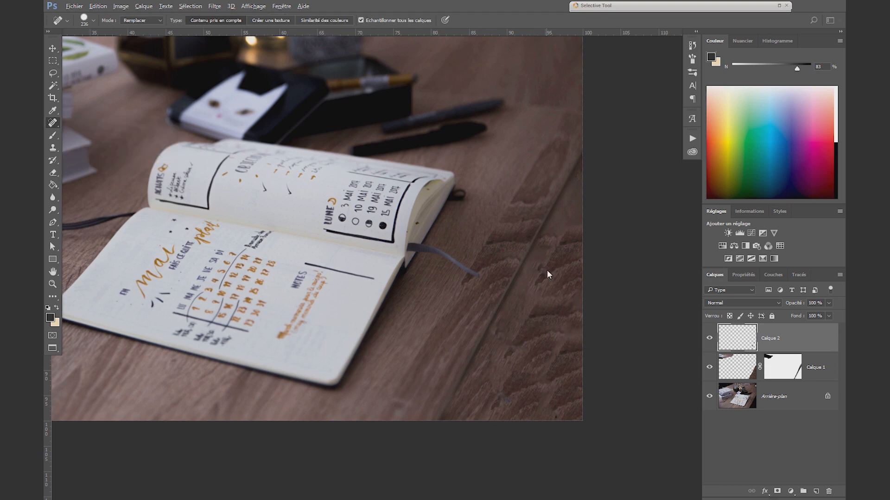
click(505, 345)
click(495, 401)
click(93, 21)
mouse_move(576, 160)
mouse_down()
mouse_move(437, 424)
mouse_move(473, 458)
mouse_move(468, 427)
mouse_up()
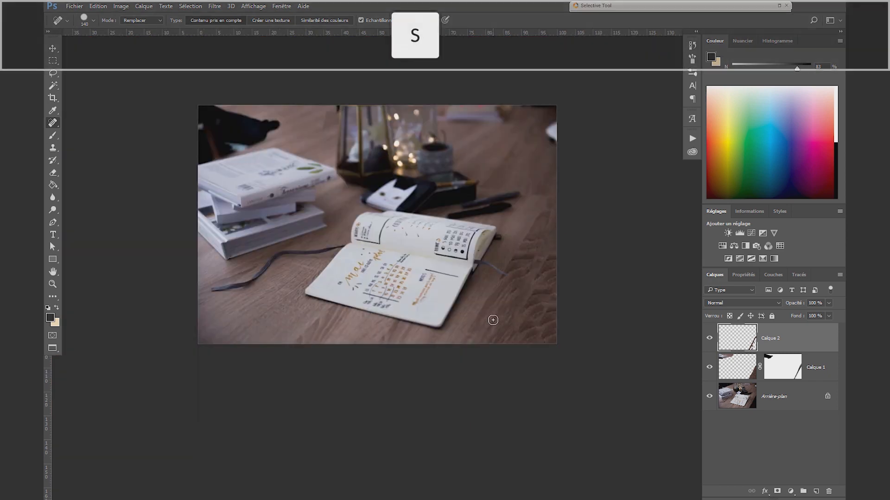
Soften the repeated wood pattern in the photo's lower-right corner with a 352 px Clone Stamp at 10% flow.
key(s)
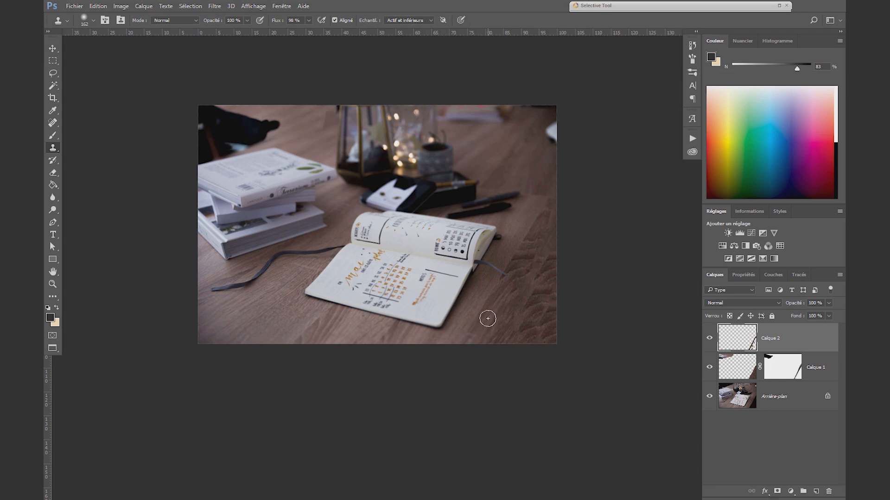
key(shift+1)
mouse_move(521, 327)
mouse_down()
mouse_move(530, 334)
mouse_move(551, 318)
mouse_move(534, 313)
mouse_move(536, 298)
mouse_move(538, 315)
mouse_up()
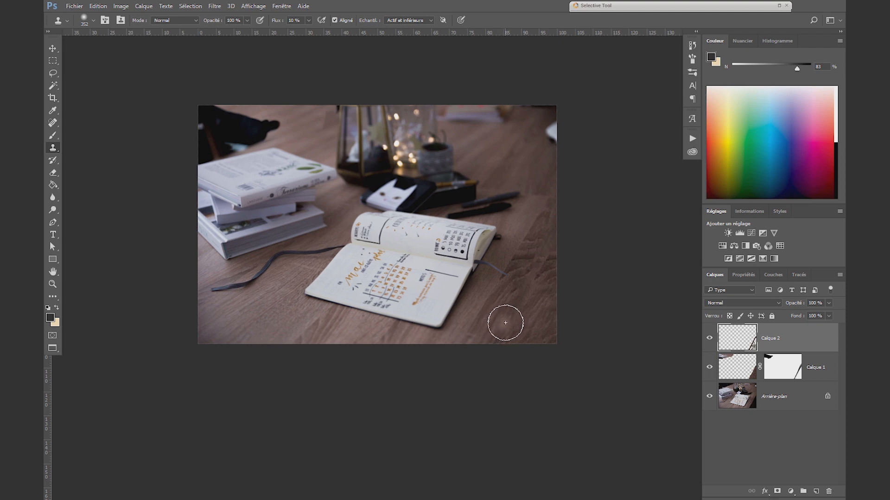
Blend the wood along the photo's right edge beside the notebook using the Clone Stamp at 10% flow with fresh source points.
drag(512, 319, 502, 312)
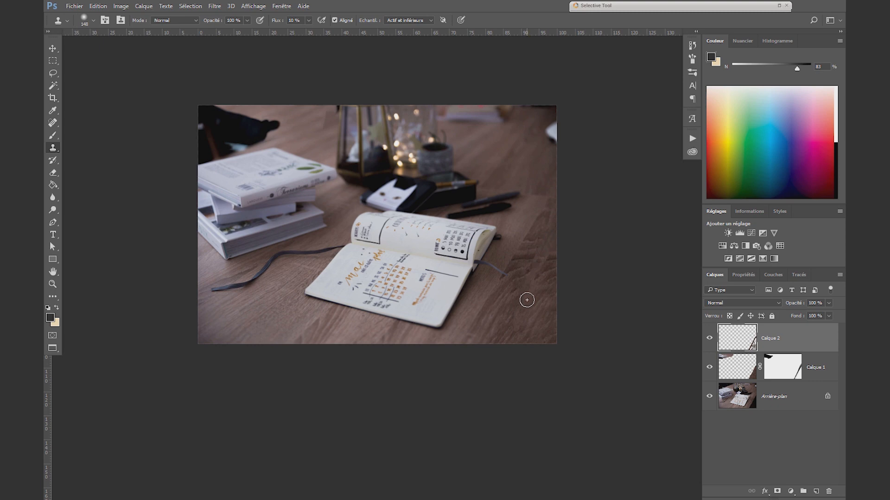
alt+click(296, 287)
click(547, 268)
click(546, 274)
alt+click(553, 298)
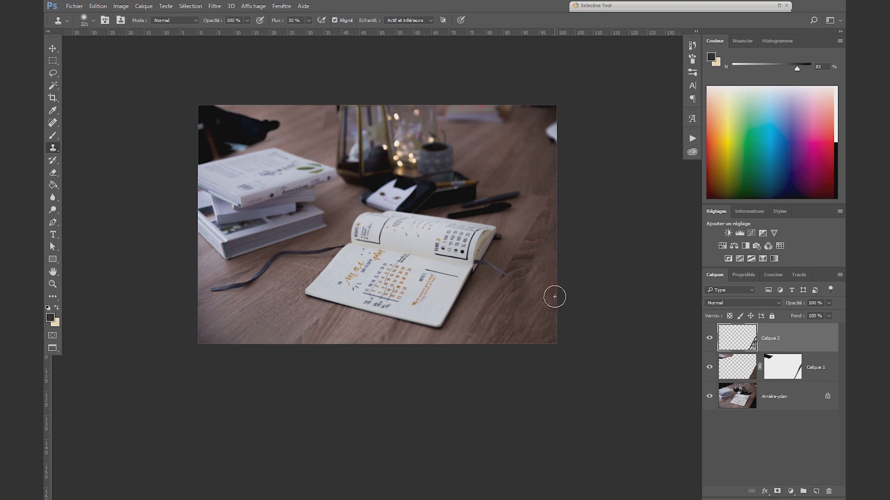
click(549, 245)
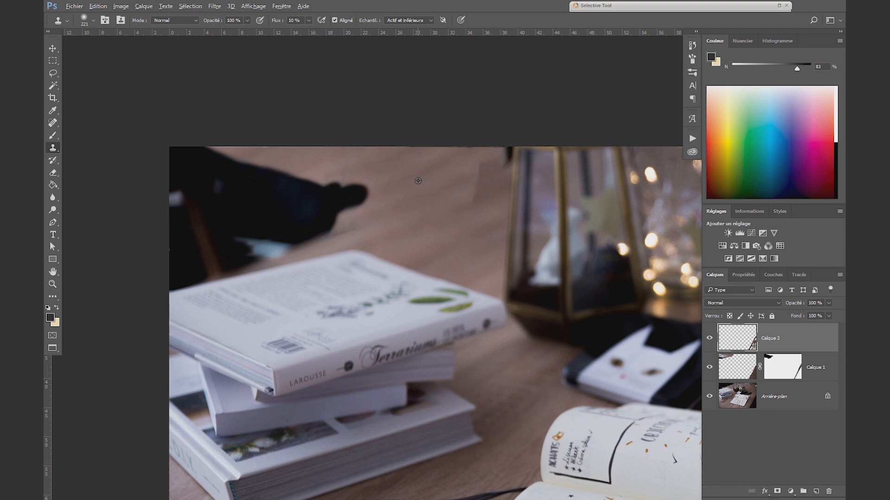
Try to cover the tip of the dark shape above the books with cloned wood texture.
alt+click(389, 175)
mouse_move(352, 202)
mouse_down()
mouse_move(368, 188)
mouse_move(339, 211)
mouse_up()
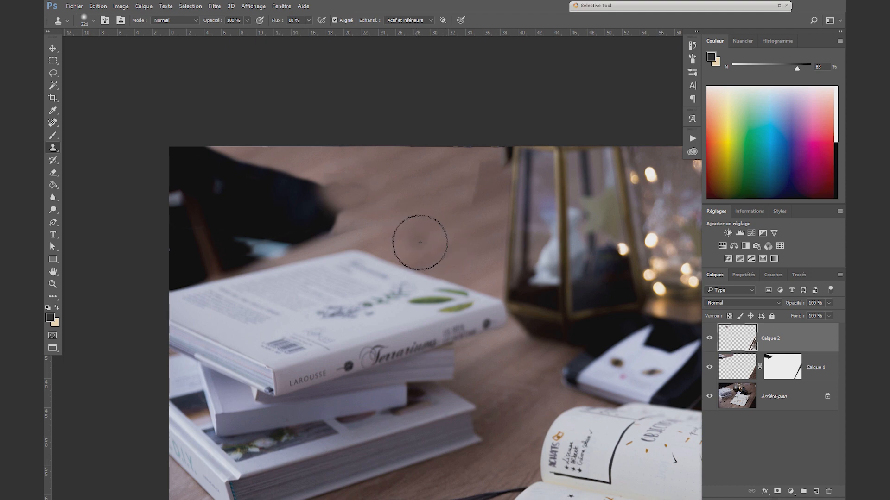
key(ctrl+z)
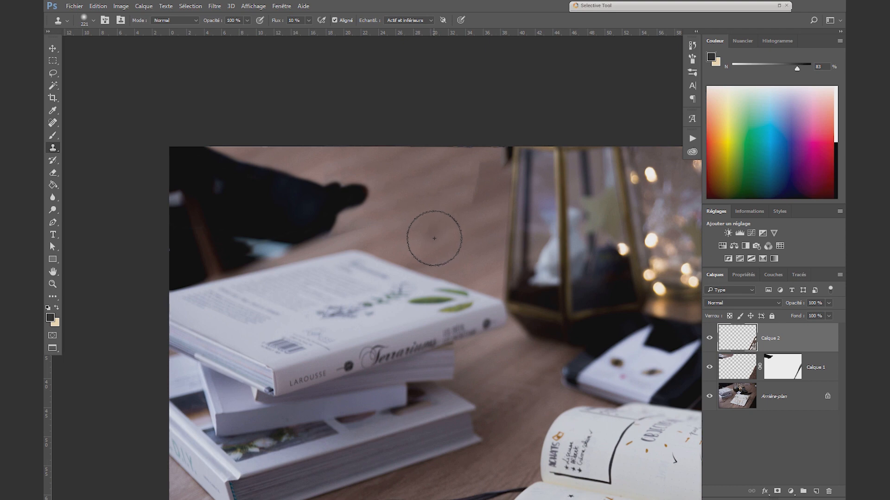
Outline the table area above the books, up to the lantern, with a Pen path and convert it into a selection.
key(p)
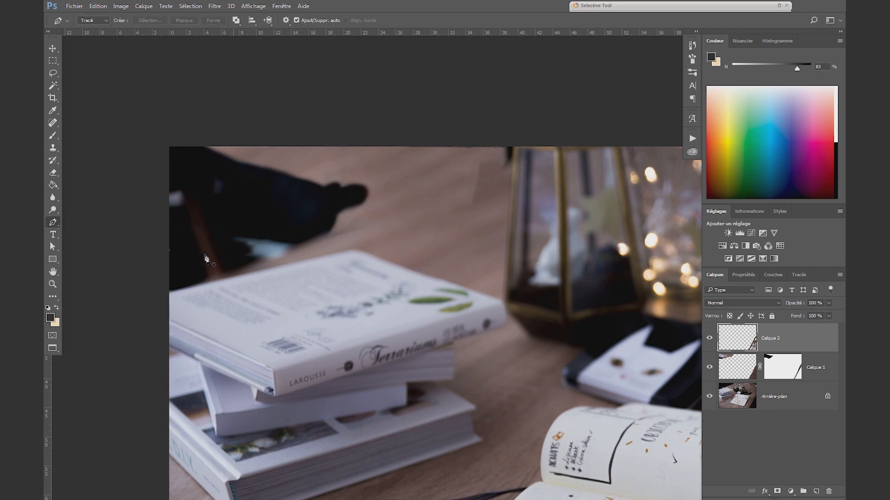
click(261, 265)
click(350, 250)
click(490, 190)
click(514, 132)
click(124, 101)
click(123, 290)
click(169, 292)
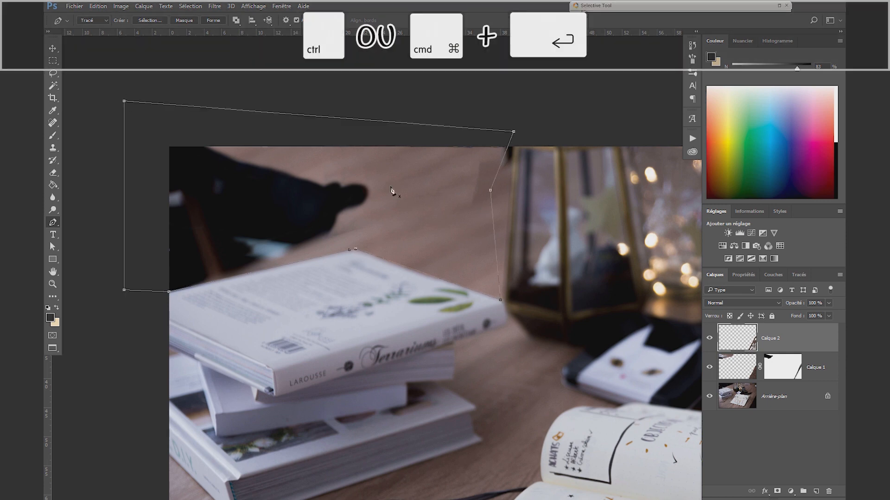
key(ctrl+Return)
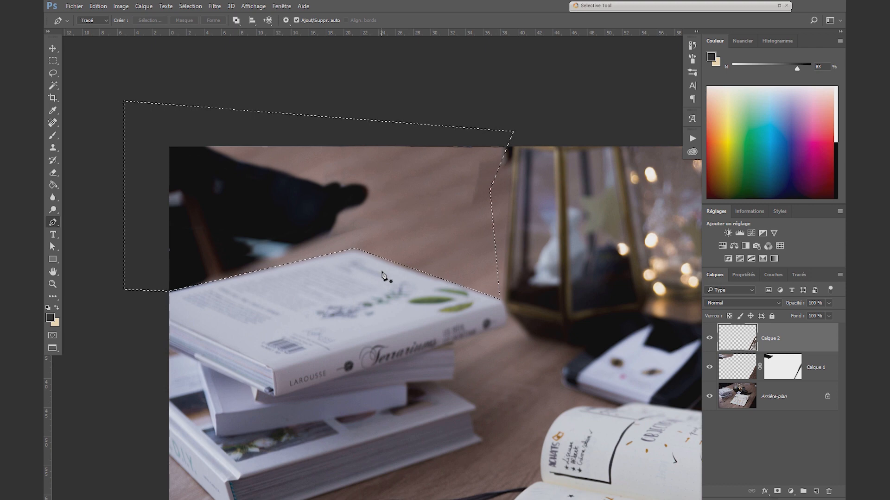
Paint over the dark shape inside the selection with the Brush at 100% flow, using colours sampled from the surrounding wood.
key(b)
key(alt)
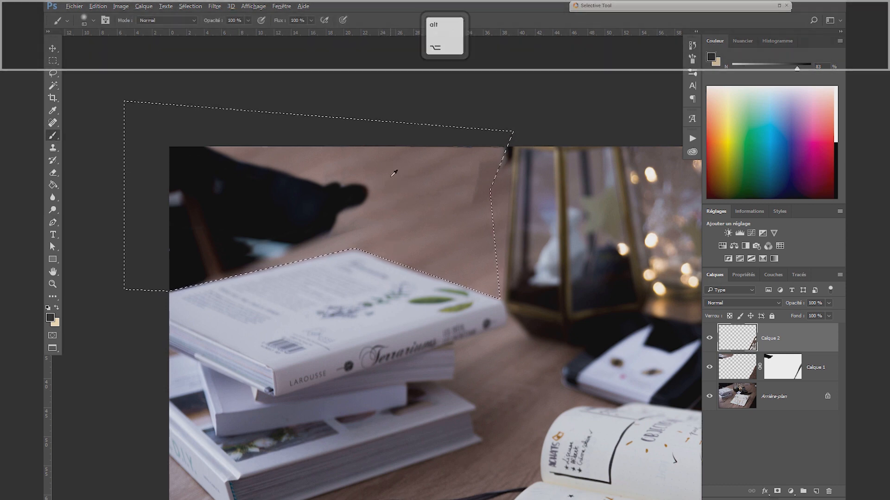
alt+click(394, 176)
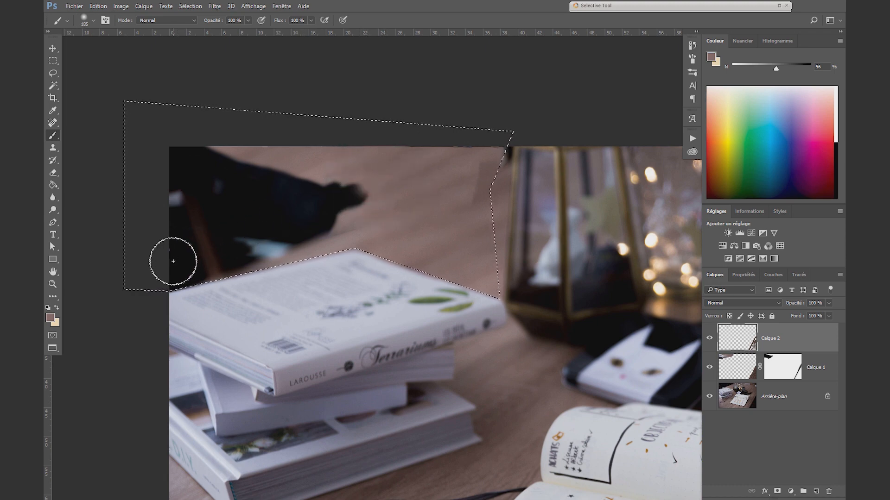
alt+click(317, 174)
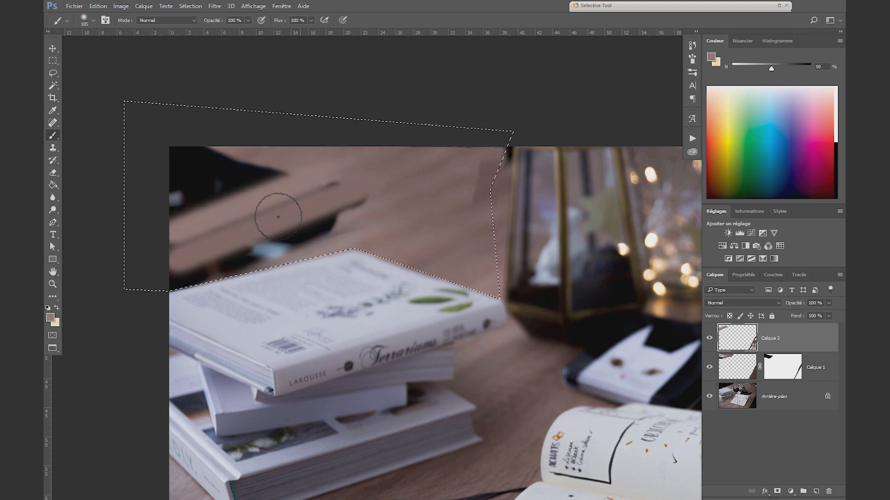
alt+click(286, 162)
drag(273, 166, 176, 198)
alt+click(341, 216)
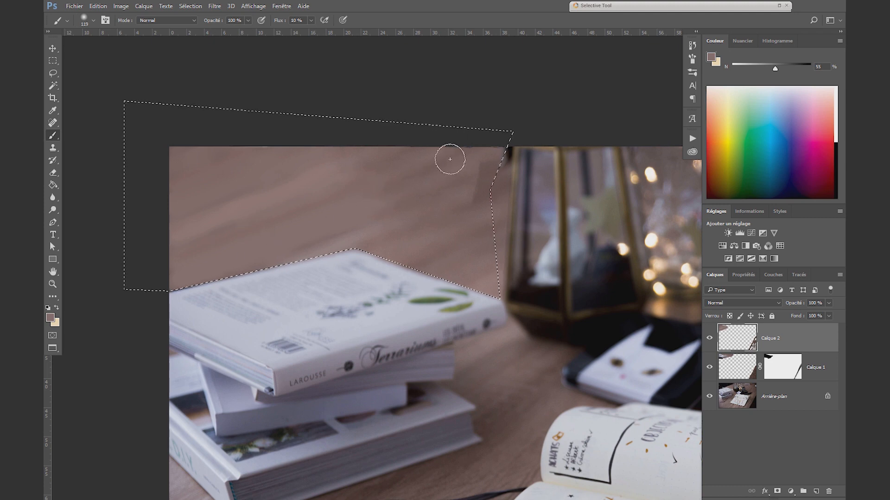
Blend the painted wood streaks with sampled tones using a 59 px brush at 10% flow, and clear the selection.
alt+click(418, 175)
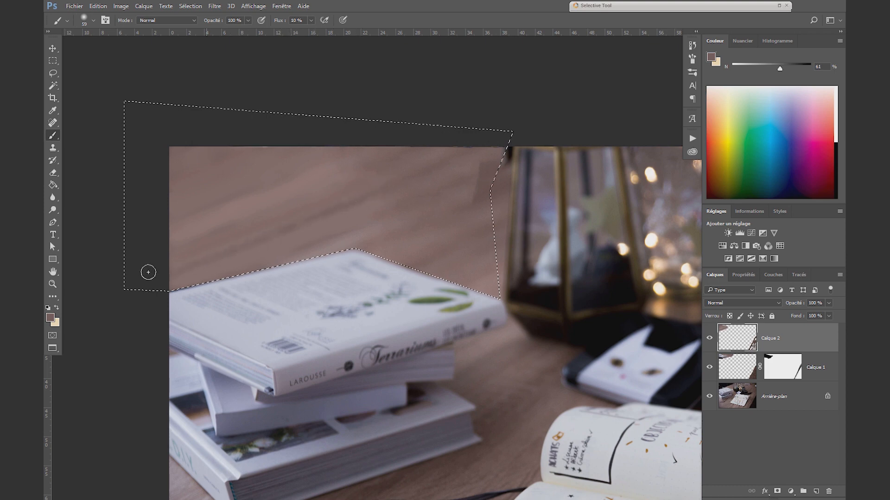
alt+click(378, 165)
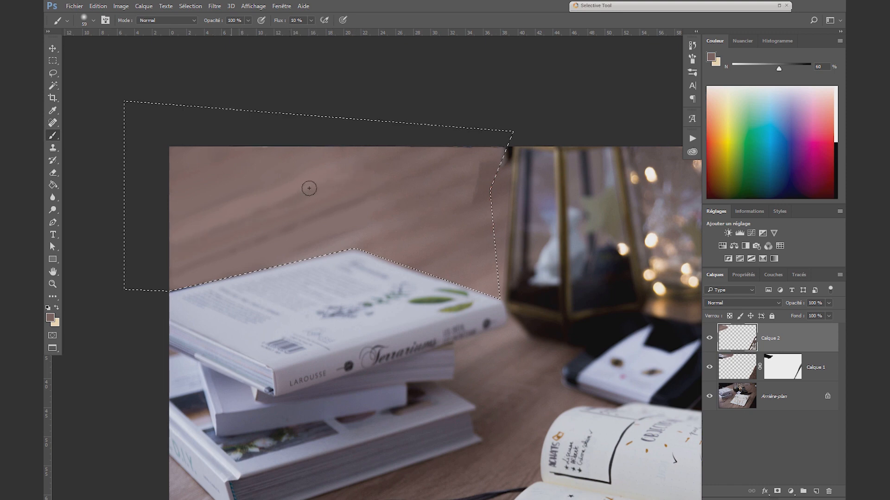
alt+click(288, 169)
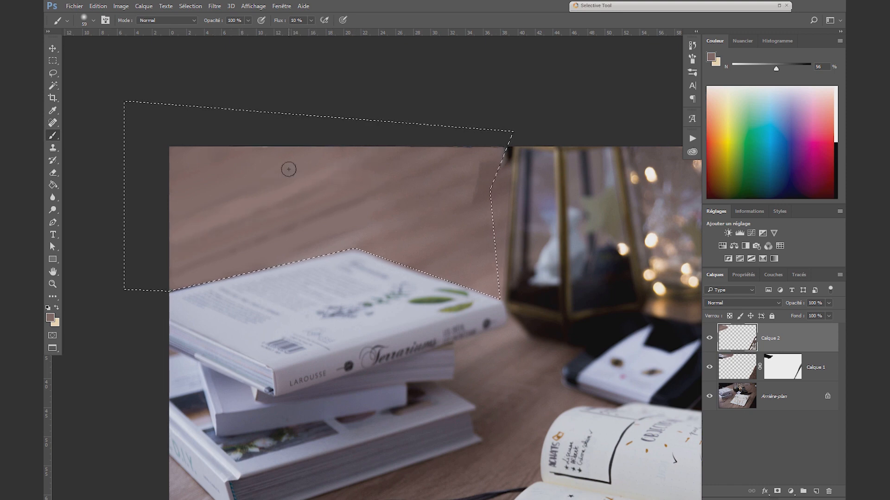
key(ctrl+d)
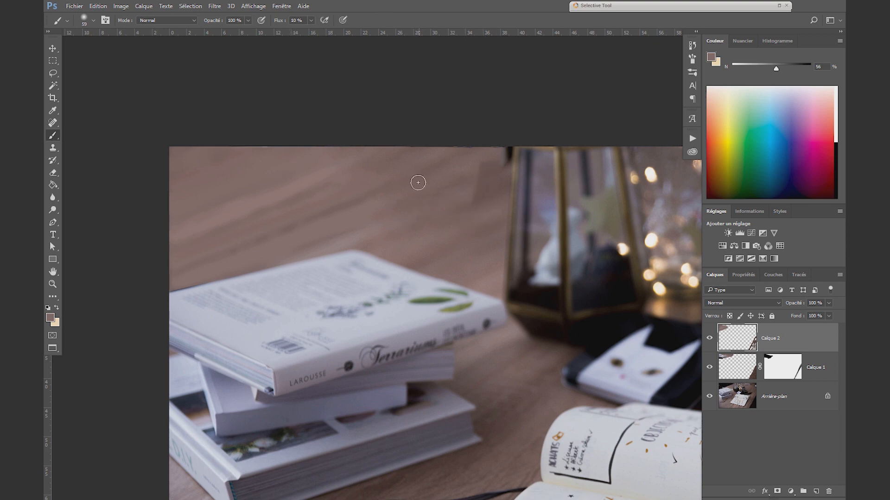
Paint away the dark patch left of the lantern with sampled wood colours using a 107 px brush at 10% flow.
drag(459, 196, 480, 187)
alt+click(467, 195)
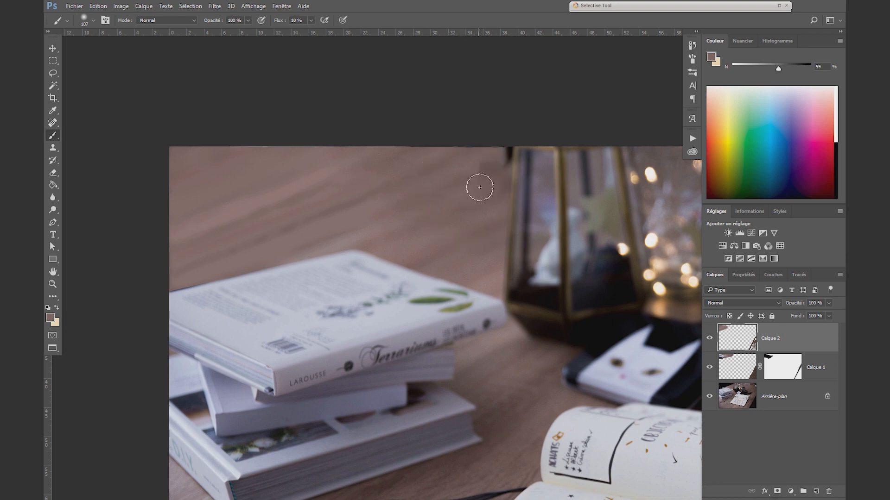
alt+click(476, 169)
alt+click(465, 165)
drag(482, 161, 502, 143)
alt+click(468, 174)
Examine the painted wood above the books up close, comparing its grain with the original table surface.
key(z)
mouse_move(341, 184)
mouse_down()
mouse_move(394, 172)
mouse_move(429, 189)
mouse_move(663, 165)
mouse_up()
key(b)
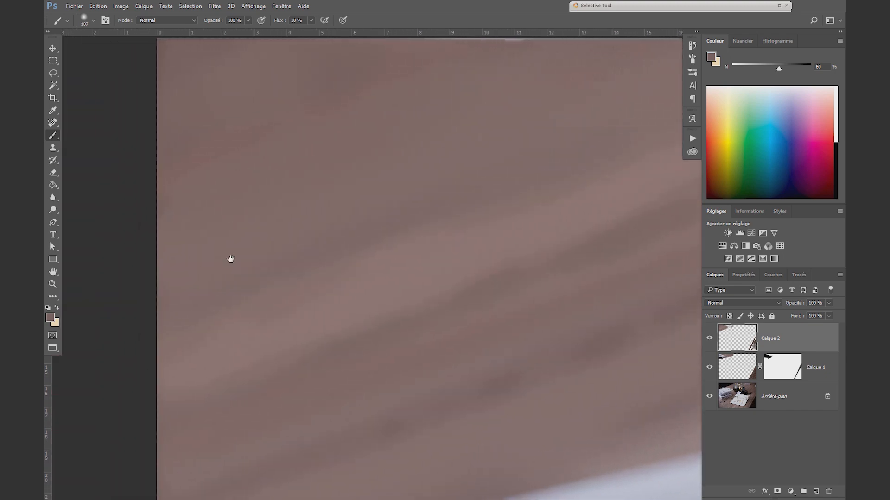
drag(455, 213, 124, 230)
drag(447, 186, 312, 233)
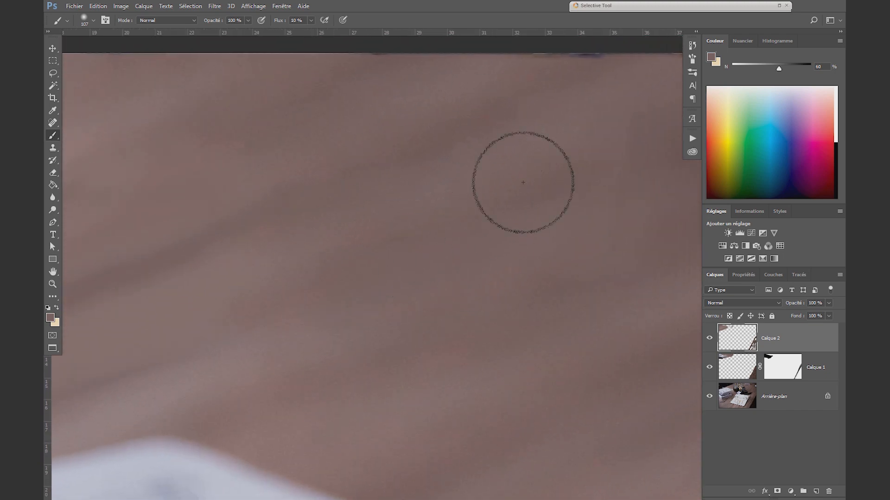
scroll(509, 186, down, 3)
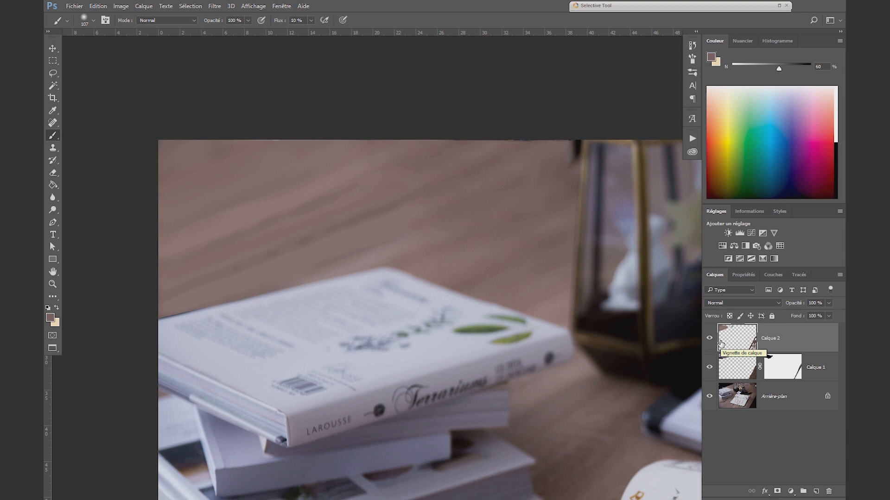
key(z)
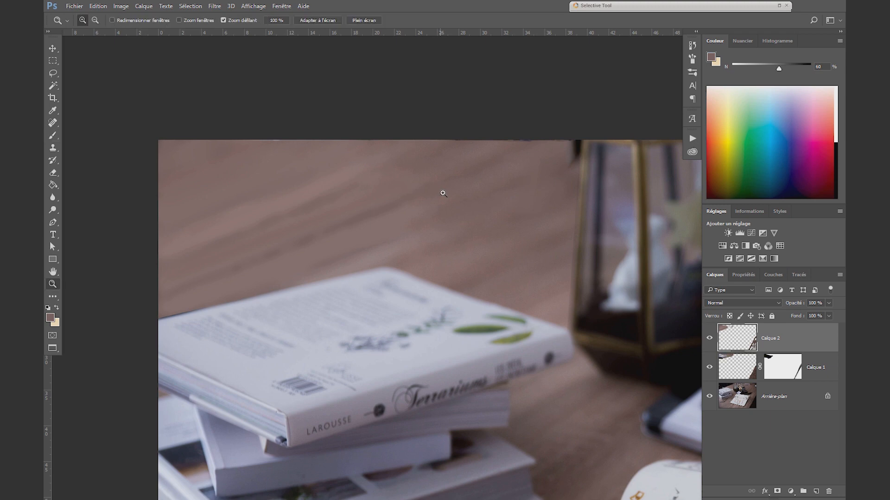
drag(448, 191, 494, 183)
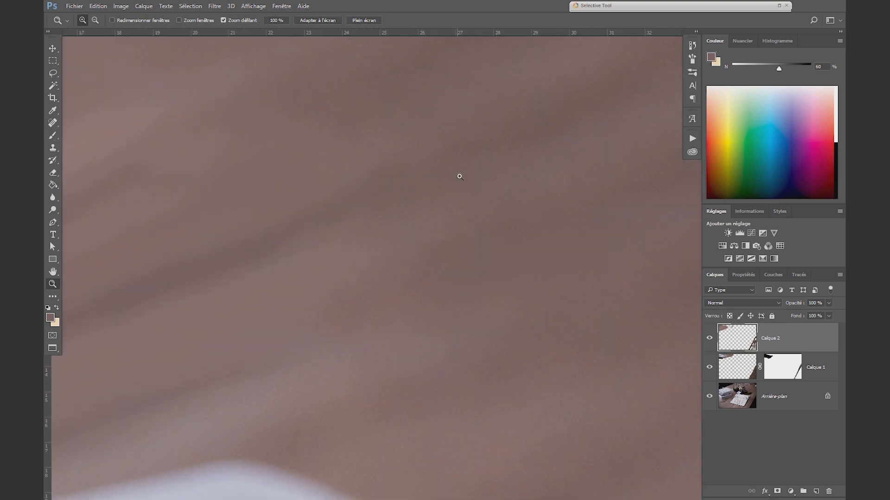
drag(192, 207, 464, 191)
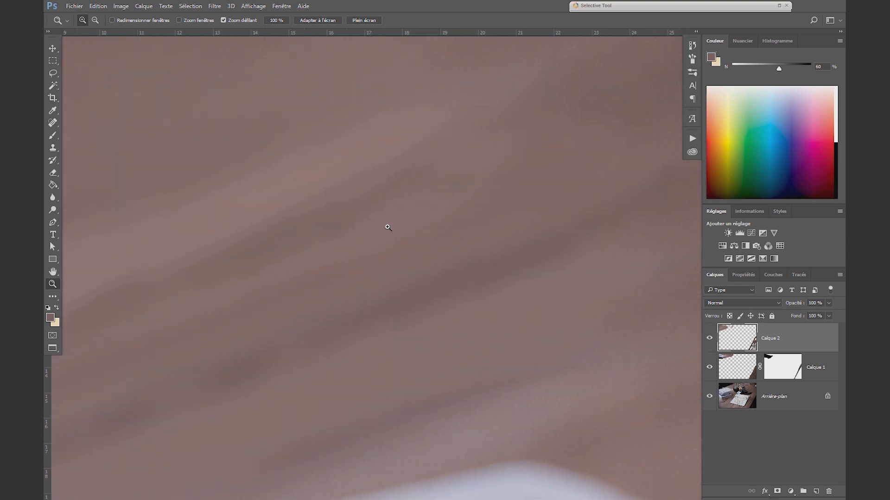
key(ctrl+0)
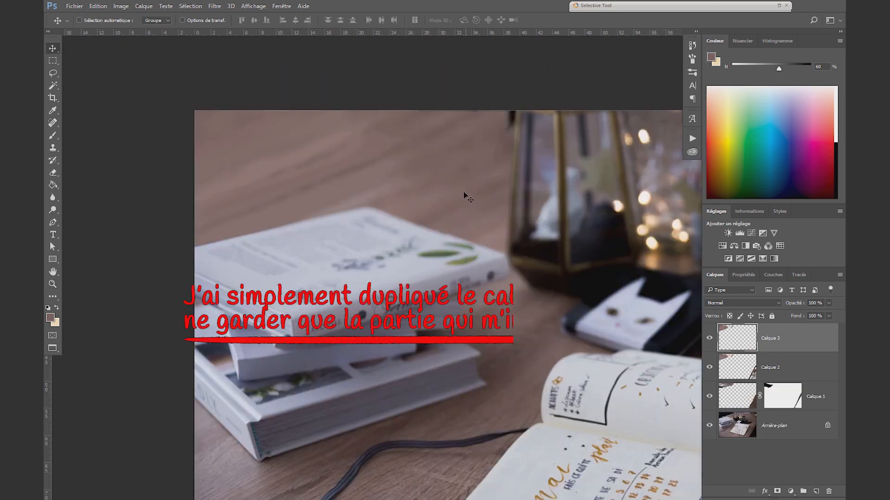
Convert the Calque 3 layer into a smart object for smart filters.
key(ctrl+space)
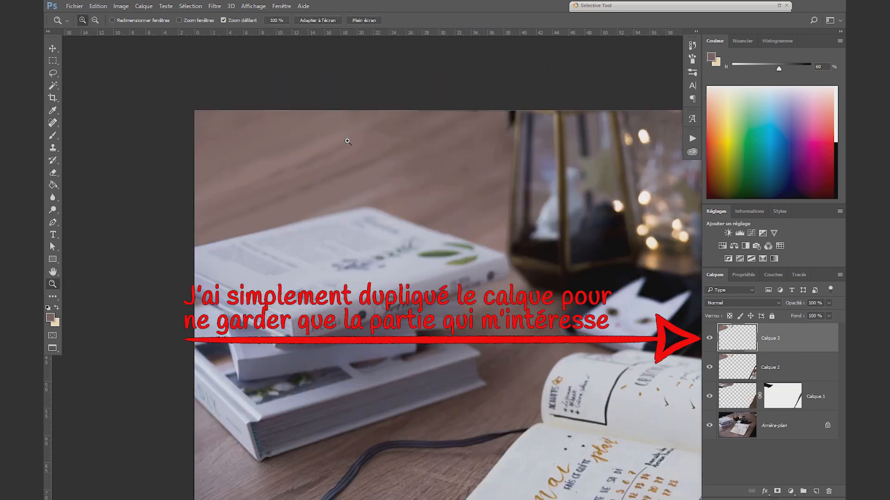
drag(345, 140, 396, 139)
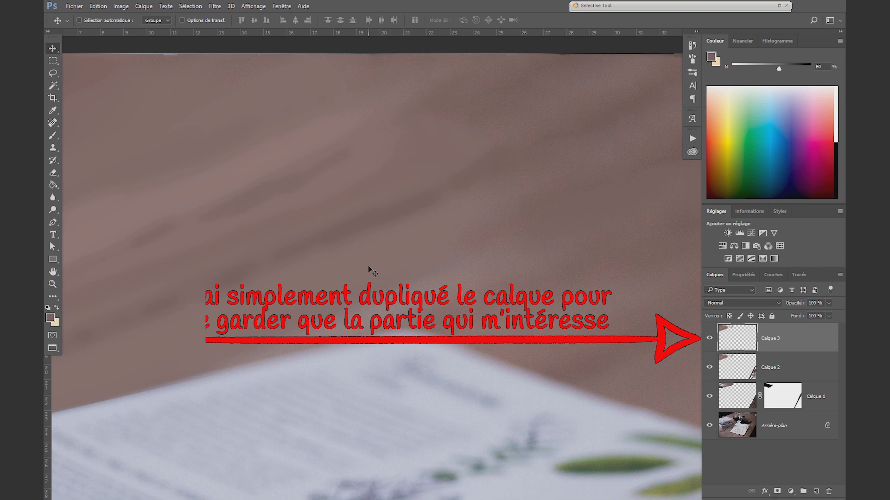
click(214, 6)
click(224, 30)
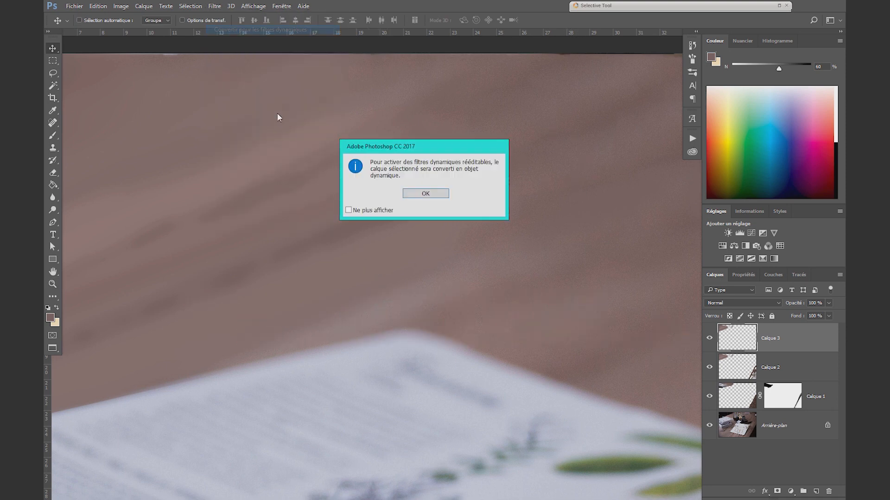
click(423, 195)
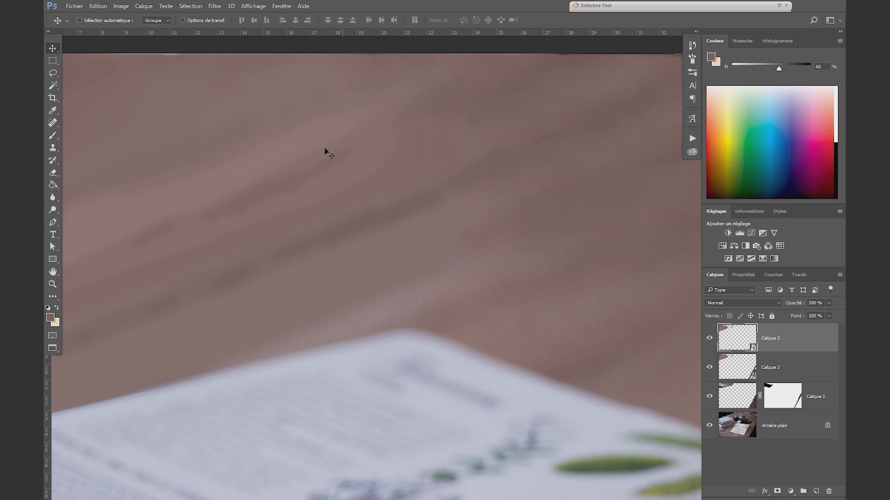
Apply an Add Noise filter to Calque 3 with a faint amount of Gaussian, monochromatic noise.
click(216, 10)
click(199, 112)
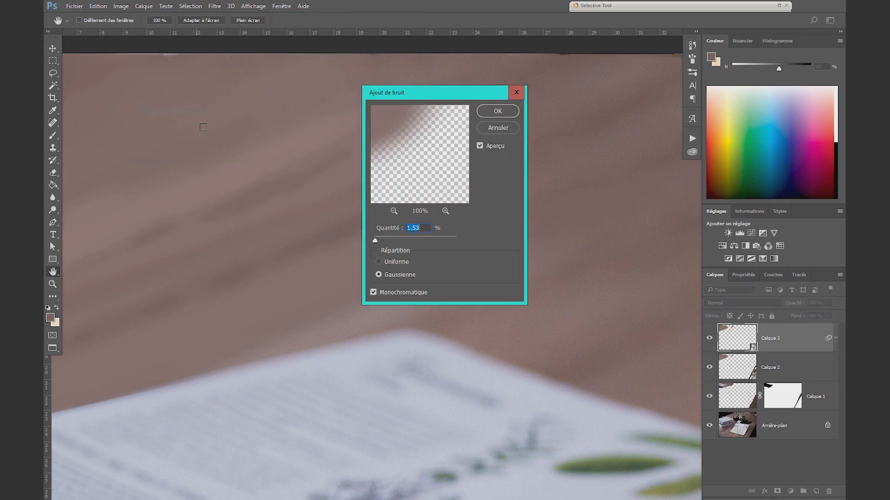
drag(375, 244, 391, 243)
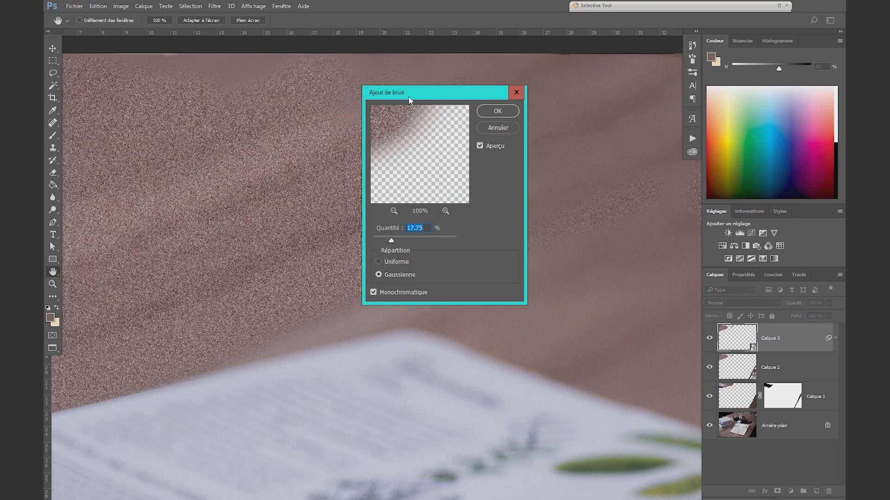
drag(452, 92, 580, 234)
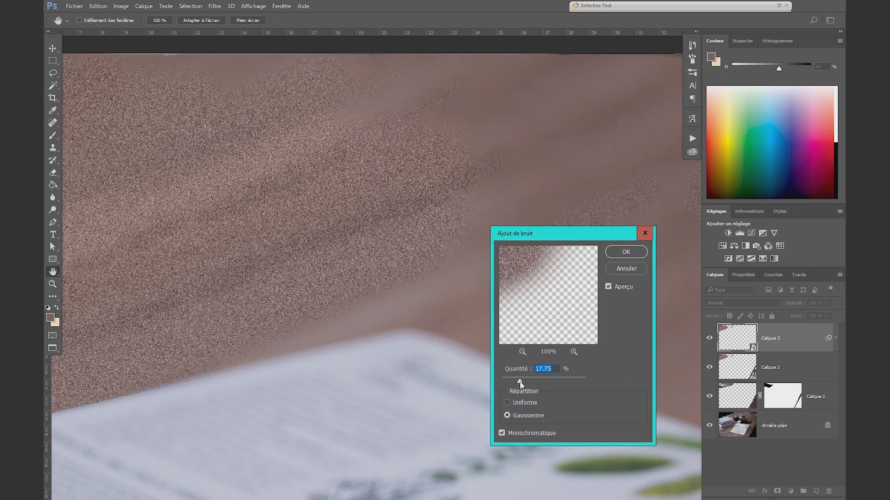
drag(520, 383, 490, 379)
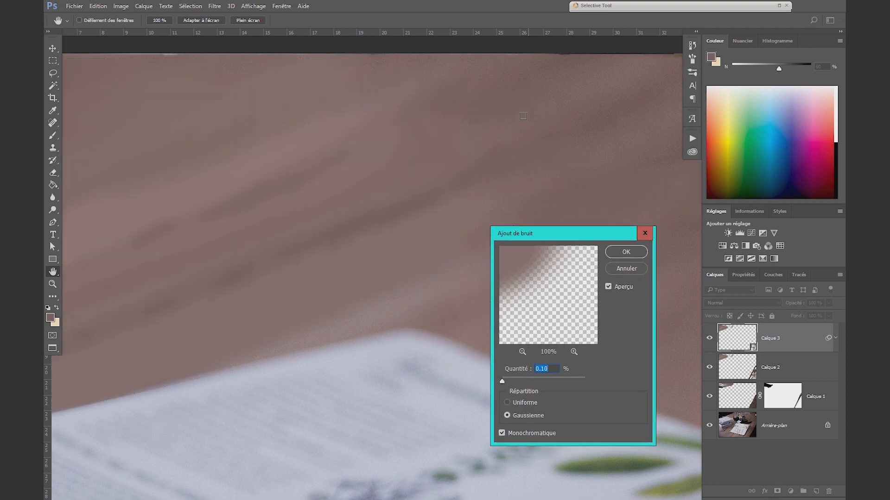
drag(502, 381, 503, 382)
click(626, 252)
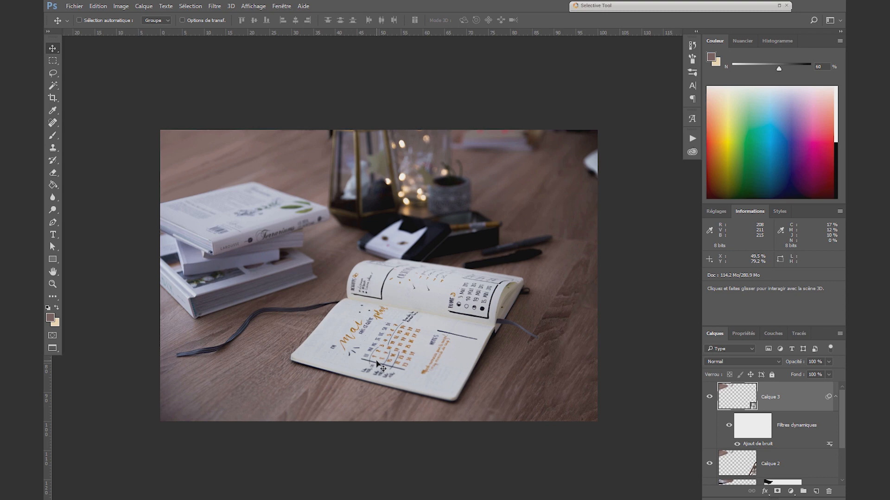
Crop the photo to 92% of its width and height by trimming its top and right edges, and disable deletion of cropped pixels.
drag(376, 364, 384, 364)
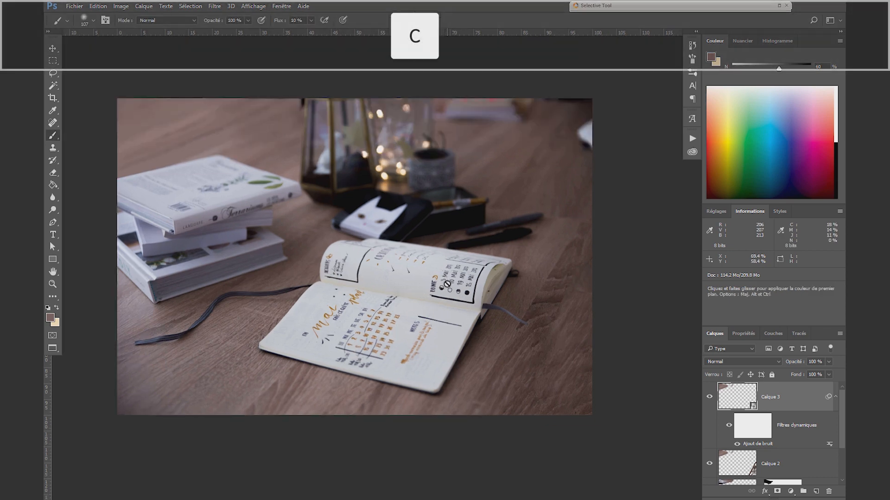
key(c)
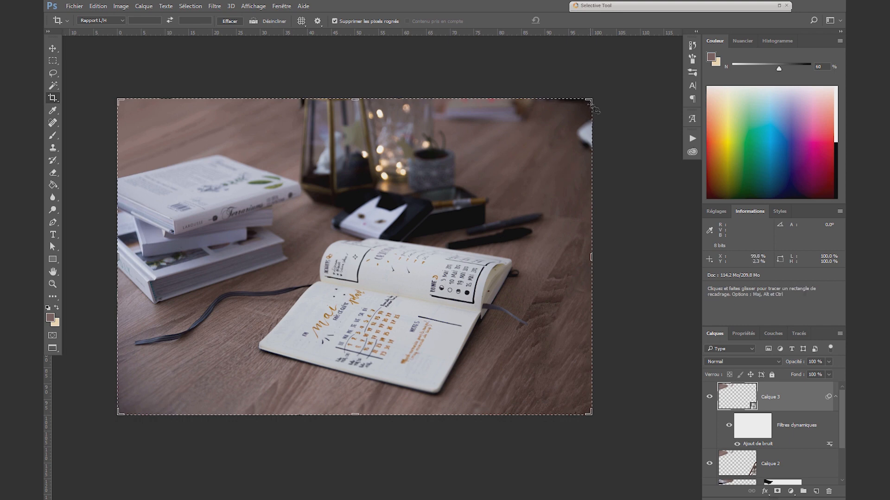
drag(588, 100, 573, 118)
key(Return)
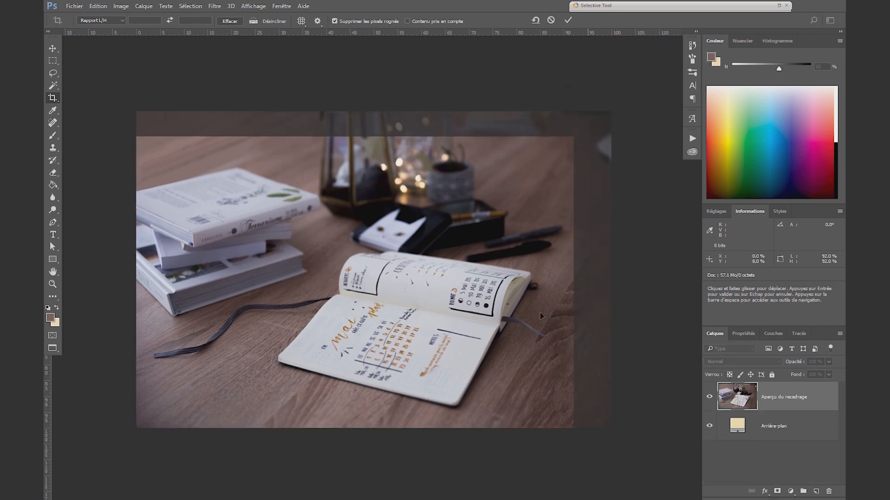
key(space)
drag(549, 279, 451, 253)
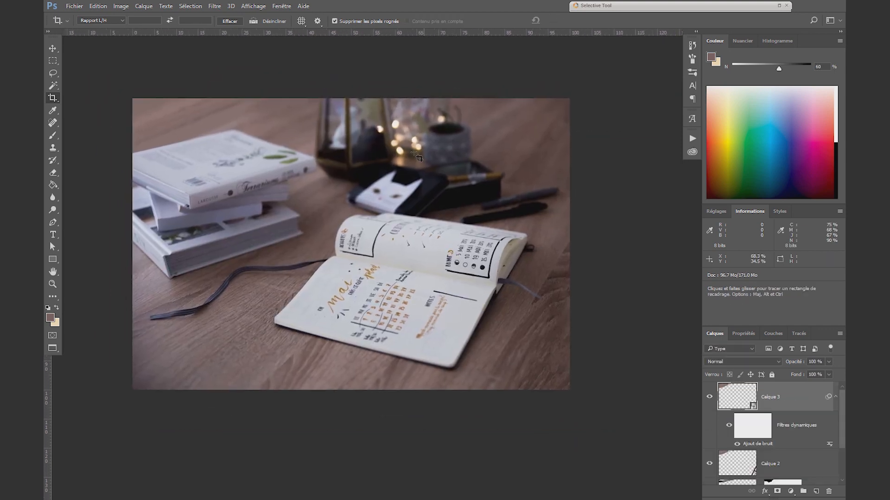
click(335, 22)
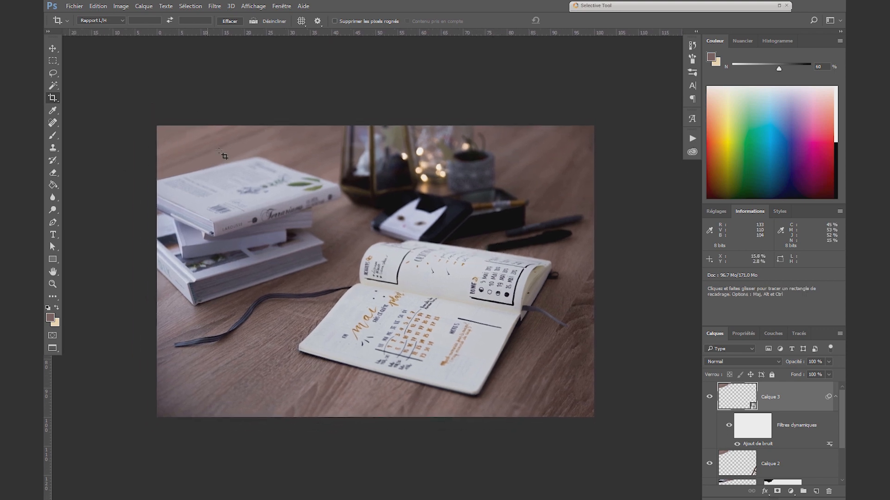
click(595, 404)
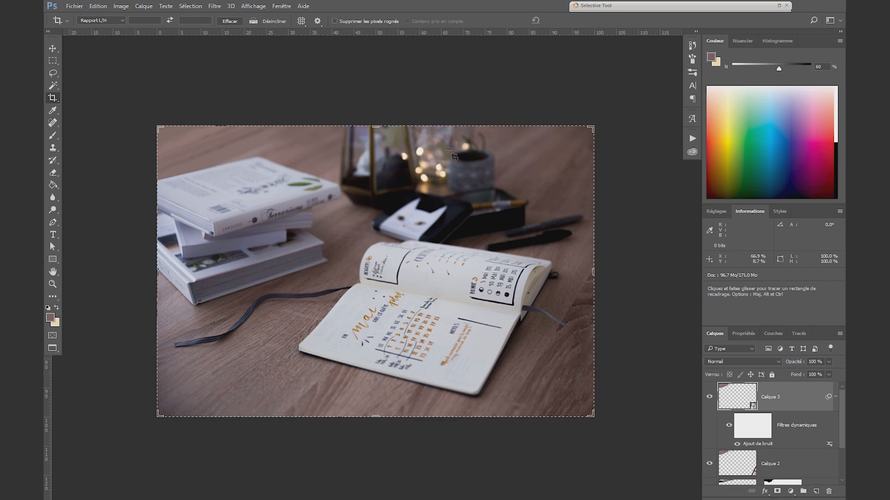
Create a new layer, sample a warm cream colour from the fairy lights and set the brush flow to 5%.
key(b)
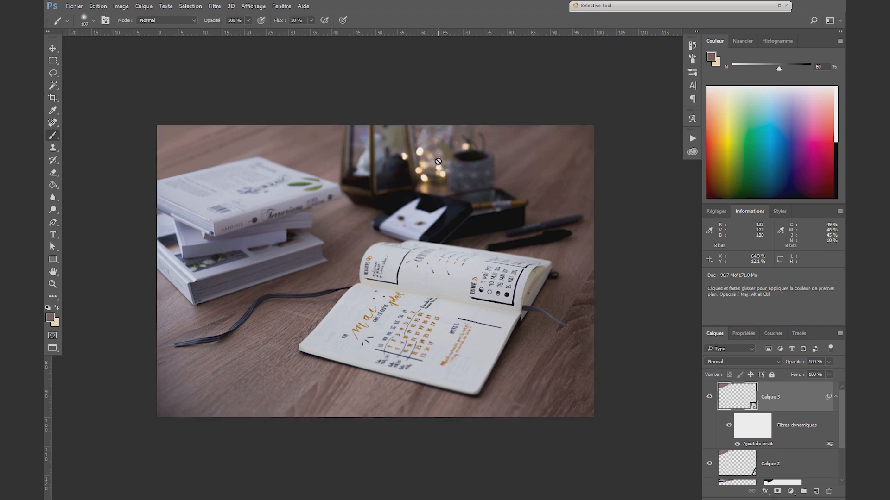
click(815, 492)
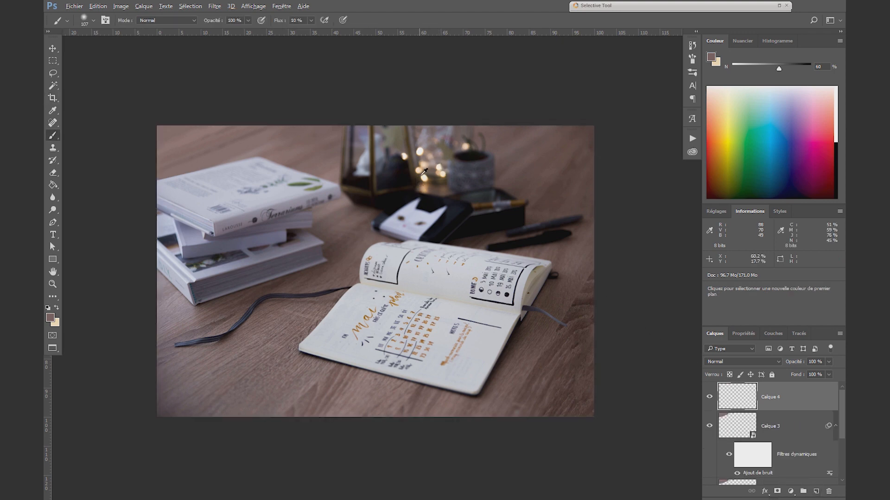
alt+click(423, 147)
alt+click(423, 167)
key(shift+0)
key(shift+5)
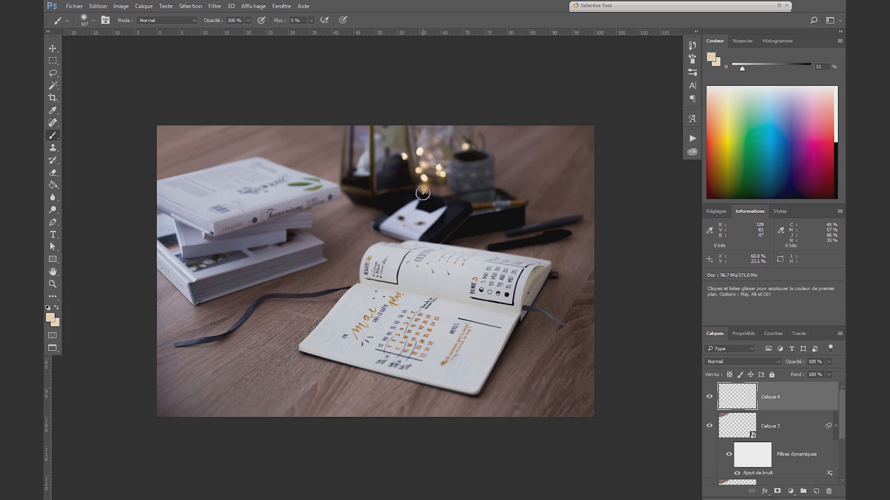
Set the new layer's blend mode to Incrustation and paint a soft glow over the fairy lights with a 206 px brush.
drag(421, 196, 431, 196)
click(732, 361)
click(725, 263)
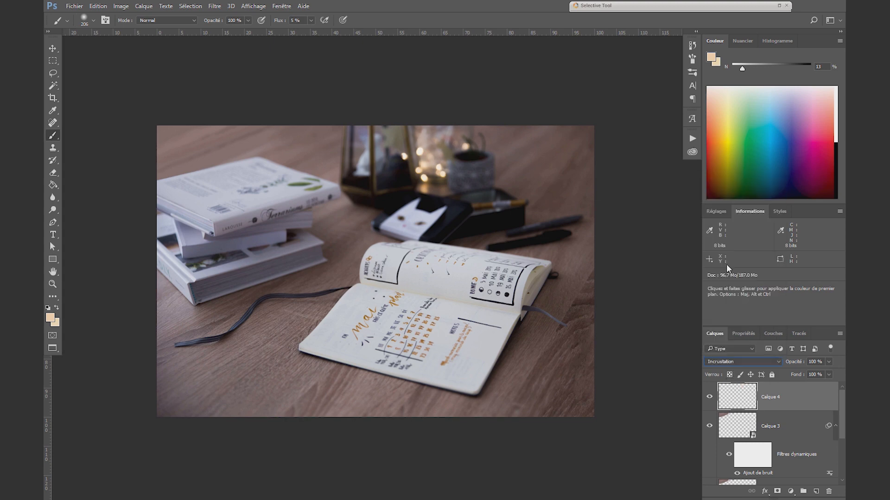
mouse_move(426, 144)
mouse_down()
mouse_move(452, 137)
mouse_move(439, 135)
mouse_move(435, 160)
mouse_move(430, 153)
mouse_up()
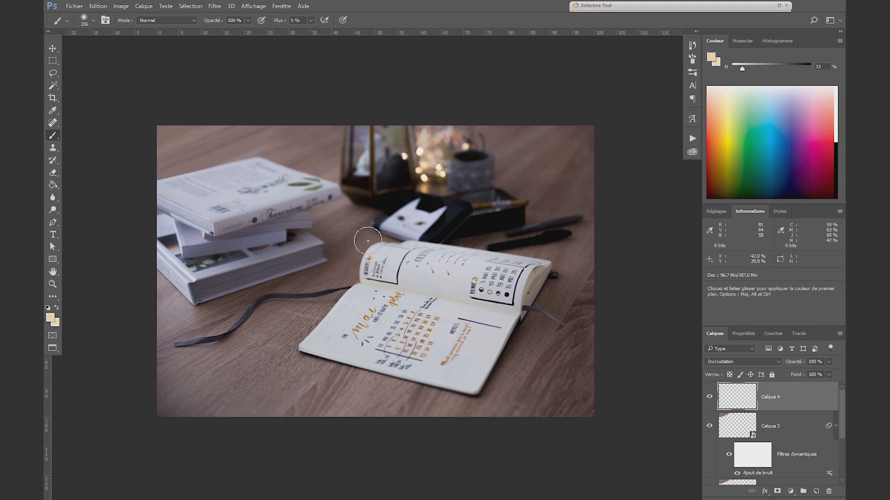
Trace a Pen path from above the fairy lights, widening around the notebook and curving below the photo's bottom edge.
key(p)
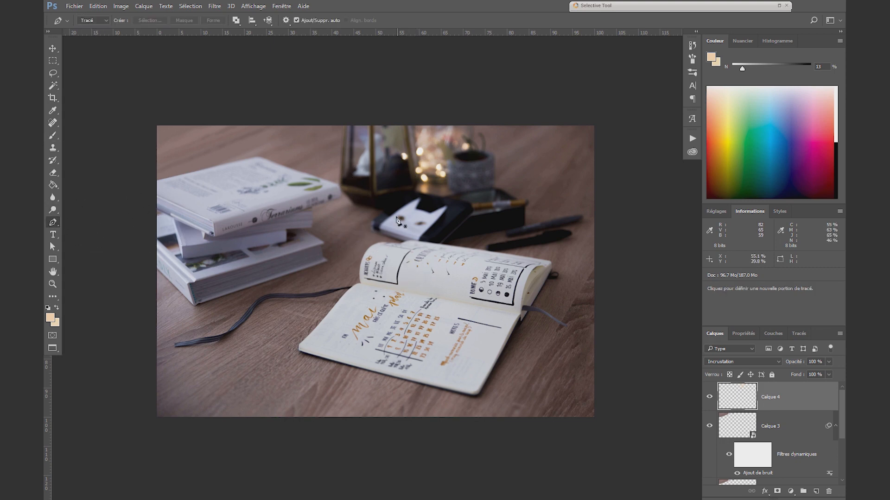
click(406, 116)
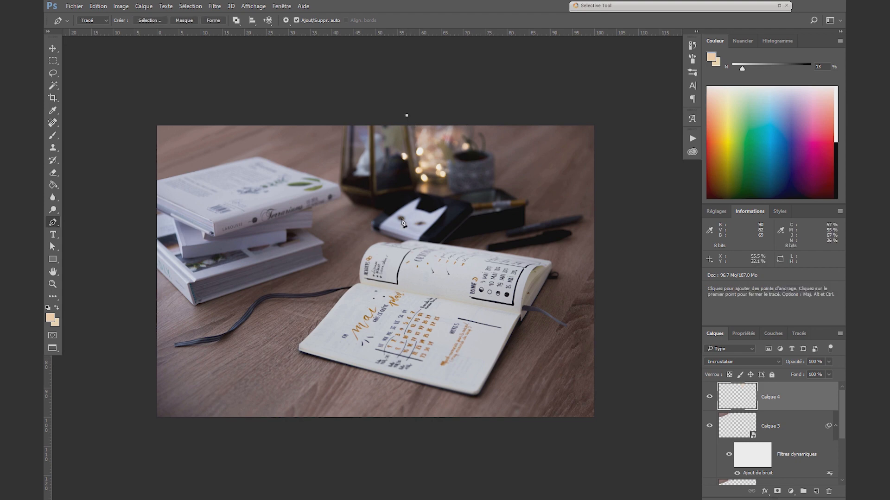
click(250, 355)
drag(404, 444, 562, 441)
click(588, 326)
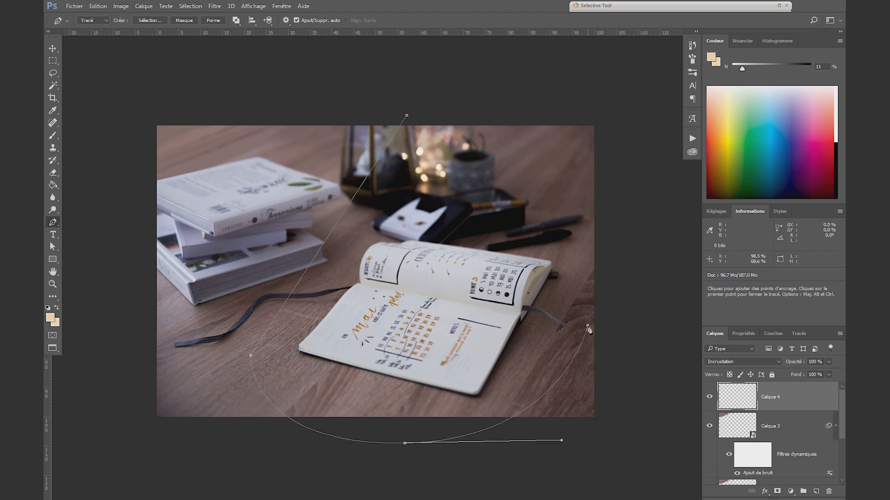
click(517, 114)
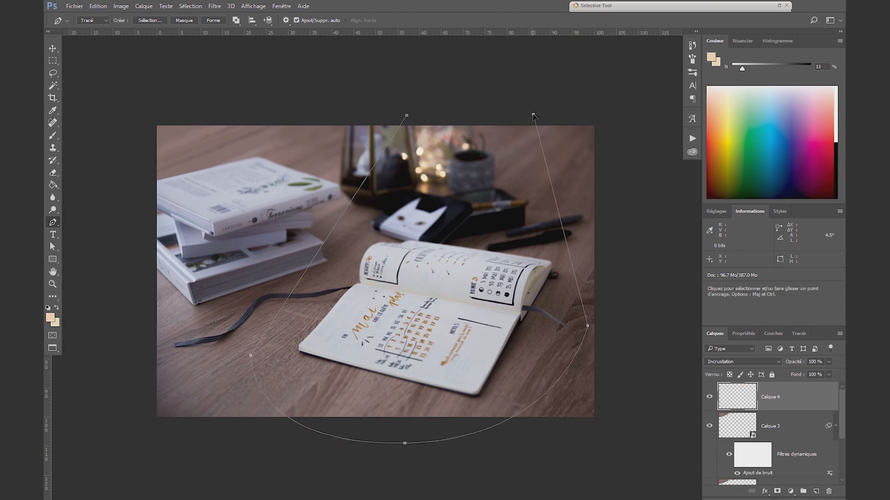
Narrow the top of the light-beam path, refine its lower-left curve and convert the closed path into a selection.
drag(513, 113, 485, 118)
click(249, 355)
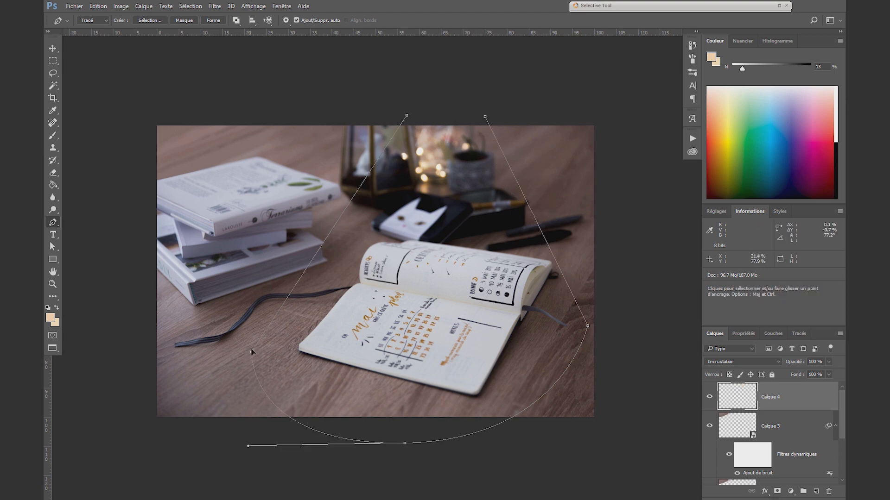
click(260, 331)
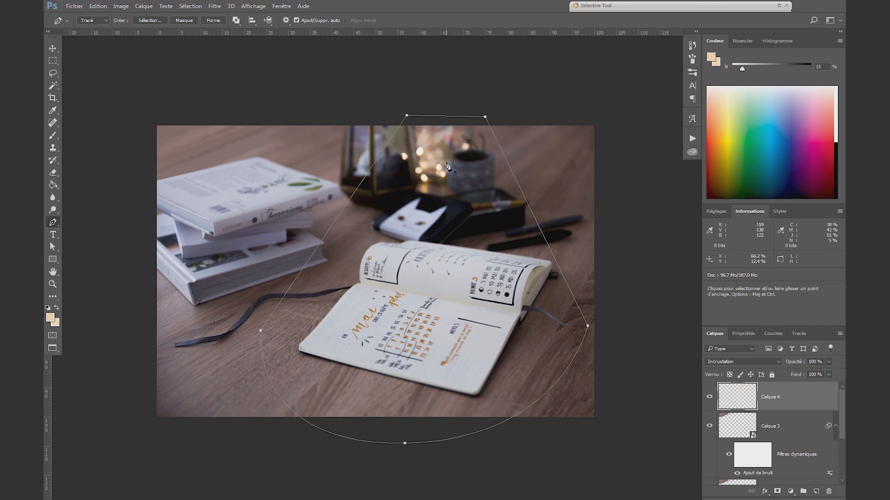
key(ctrl+Return)
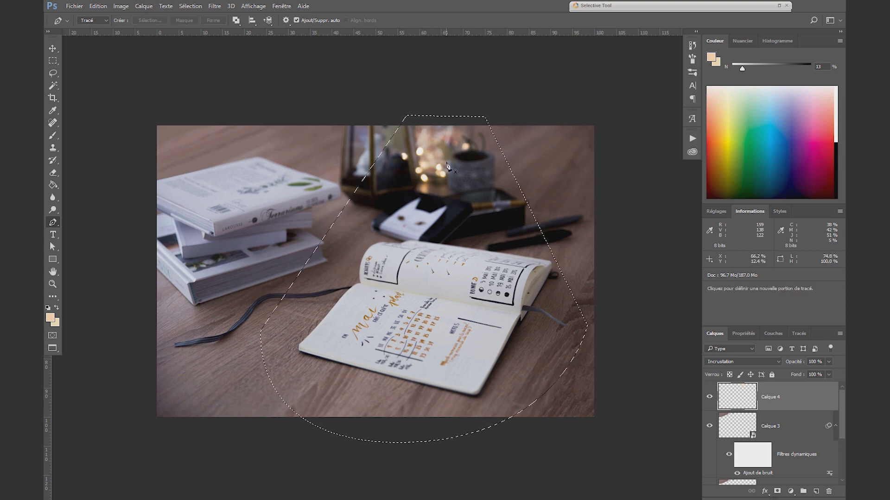
Add a Curves adjustment limited to the selection and brighten its midtones from input 107 to output 130.
click(716, 211)
click(751, 233)
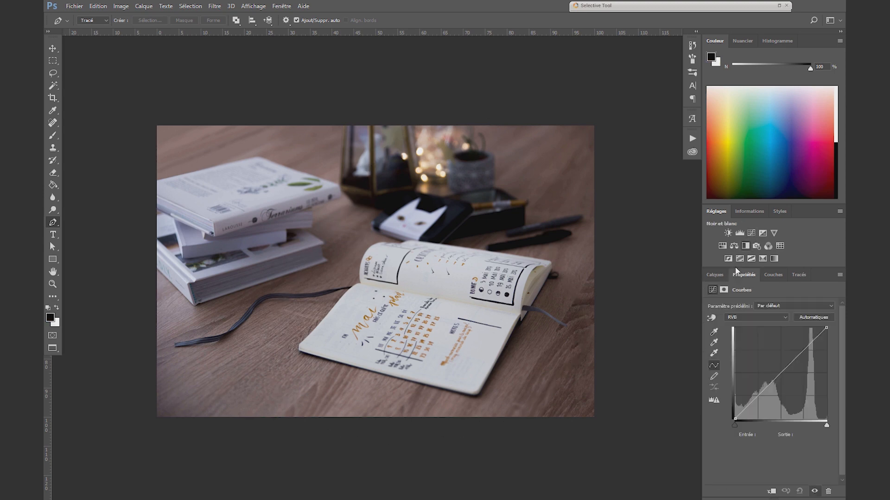
drag(777, 376, 773, 372)
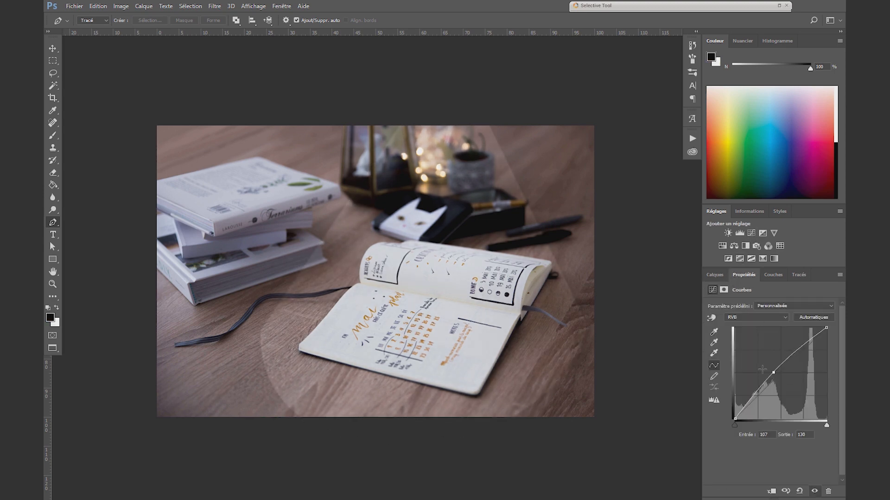
Feather the Courbes 1 layer mask to soften the edges of the brightened area.
click(715, 275)
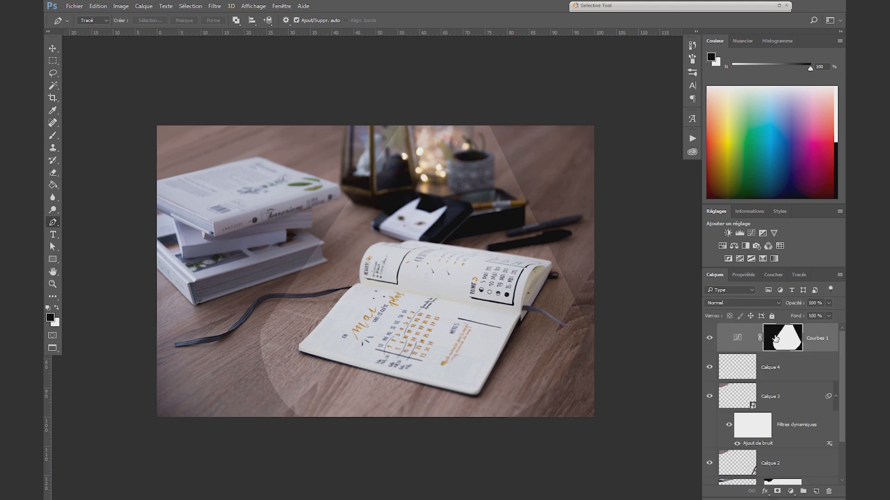
click(749, 276)
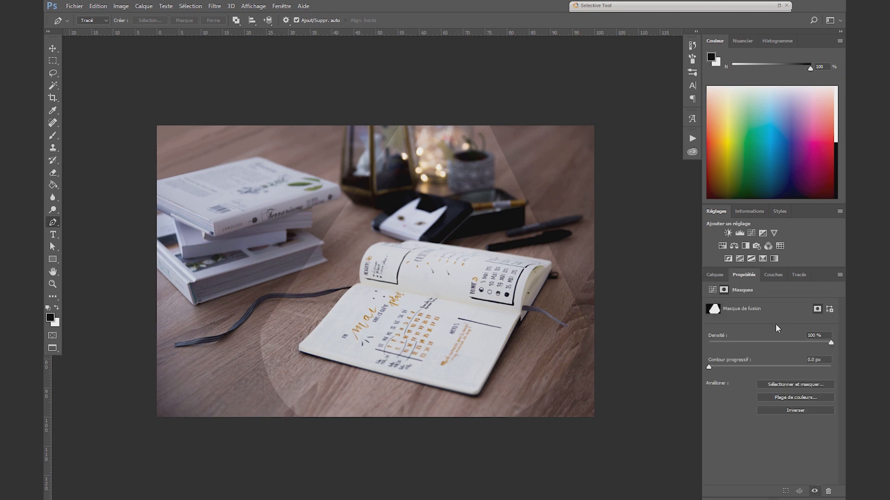
drag(718, 366, 795, 370)
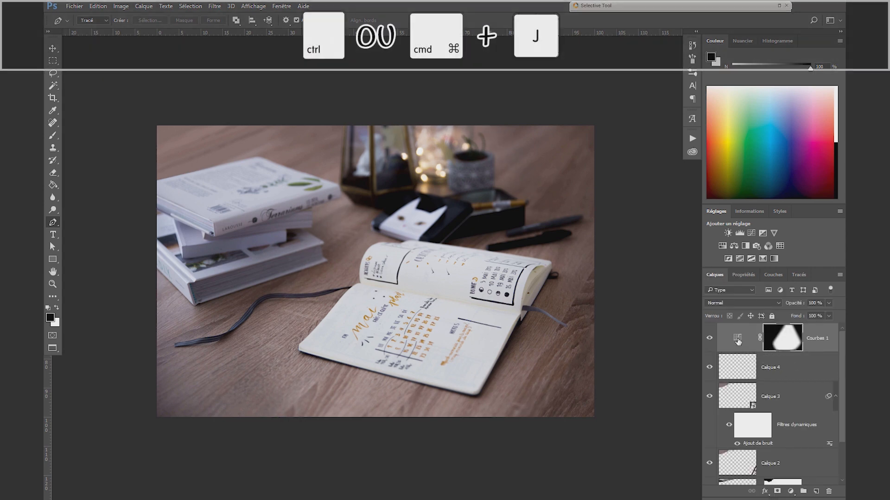
Duplicate the Courbes 1 adjustment layer and invert the copy's mask so it targets the surroundings of the light beam.
click(739, 340)
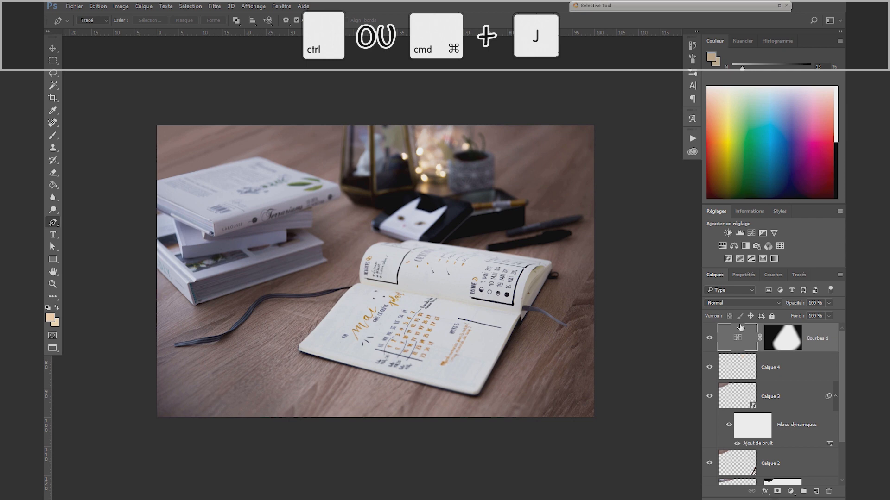
key(ctrl+j)
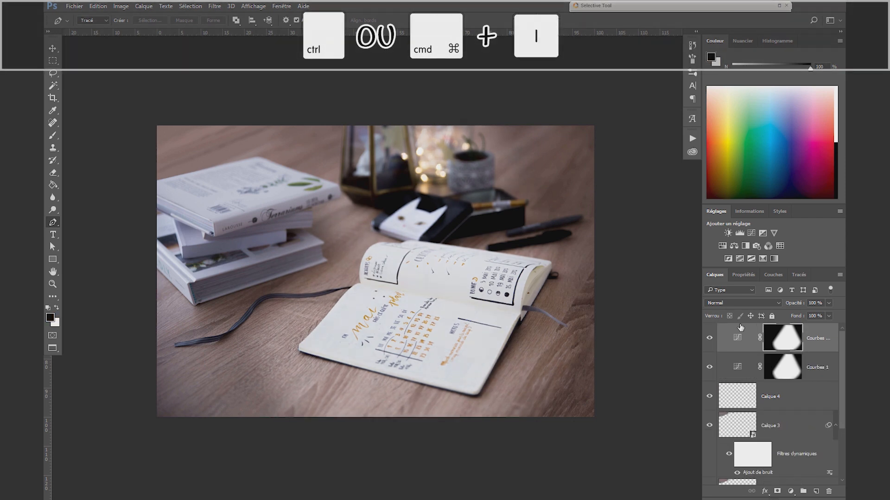
key(ctrl+i)
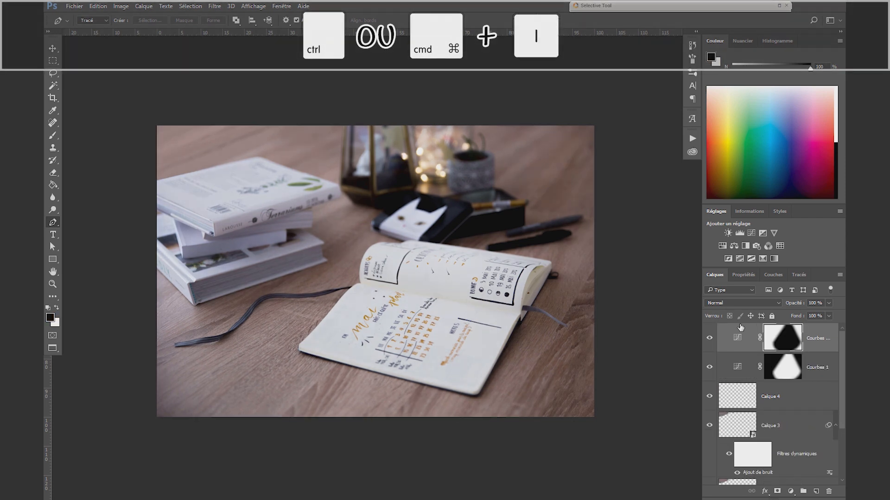
Darken the surroundings by setting the duplicated curve's midtone point to input 140, output 114.
click(736, 342)
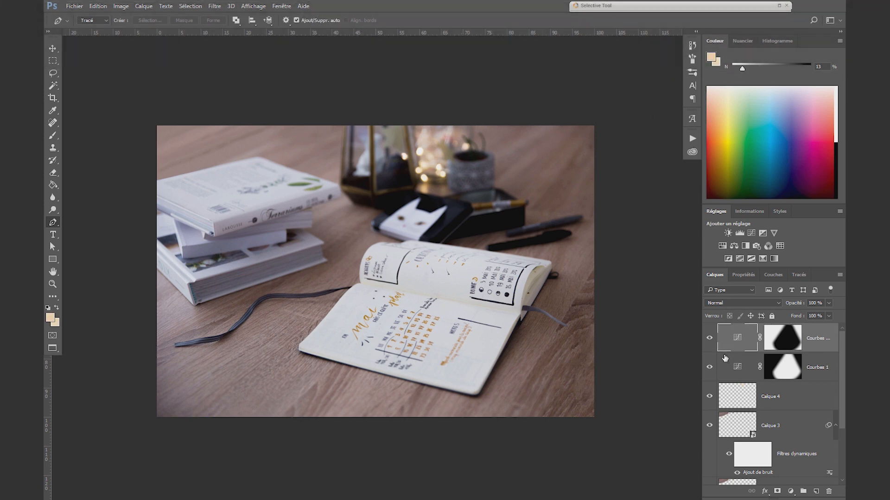
click(743, 275)
drag(781, 373, 785, 378)
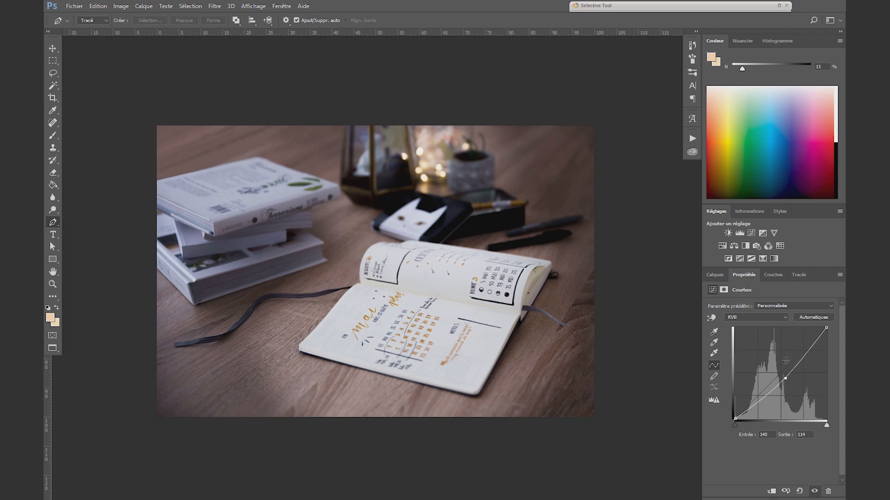
click(715, 275)
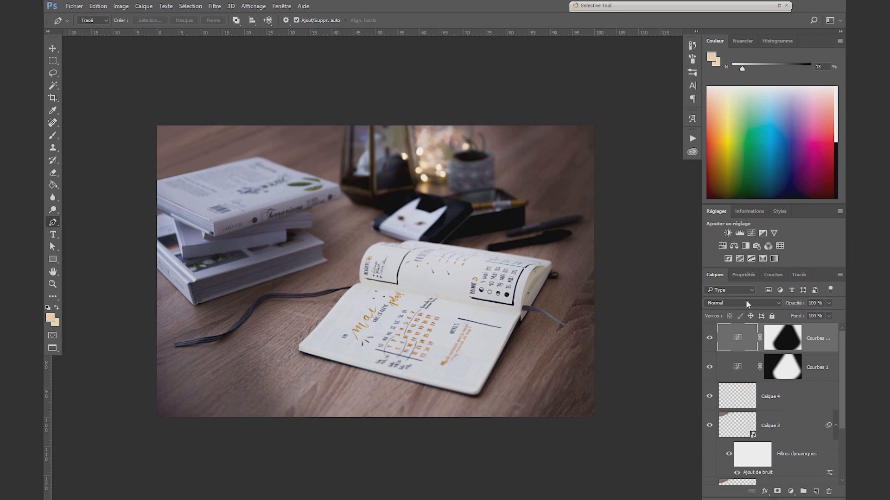
Add a colorized Hue/Saturation adjustment with hue 225, saturation 32 and lightness -8 for a blue tint.
click(723, 246)
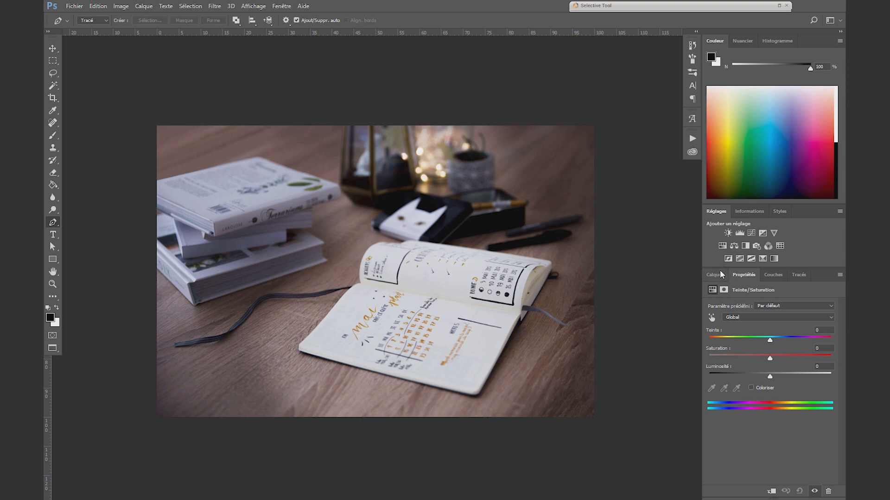
click(751, 388)
drag(721, 341, 789, 344)
drag(739, 358, 765, 378)
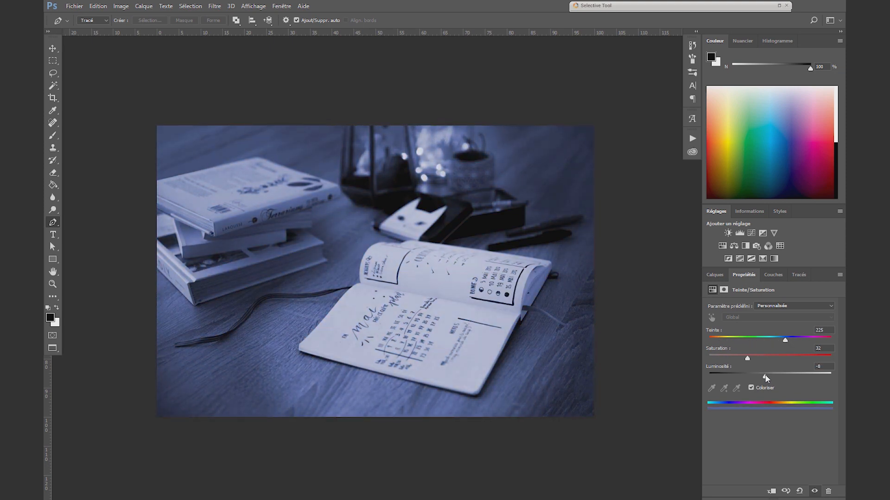
Replace the Hue/Saturation layer's mask with a copy of the darkening curve's inverted mask.
click(718, 275)
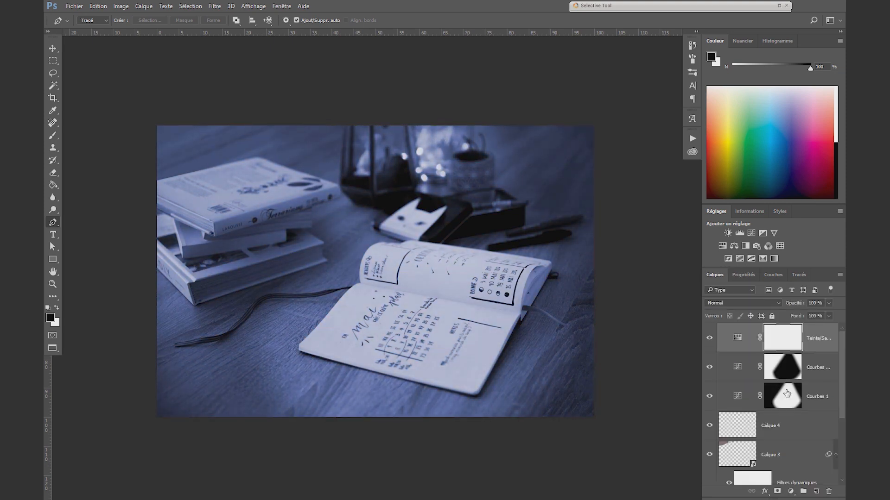
click(786, 370)
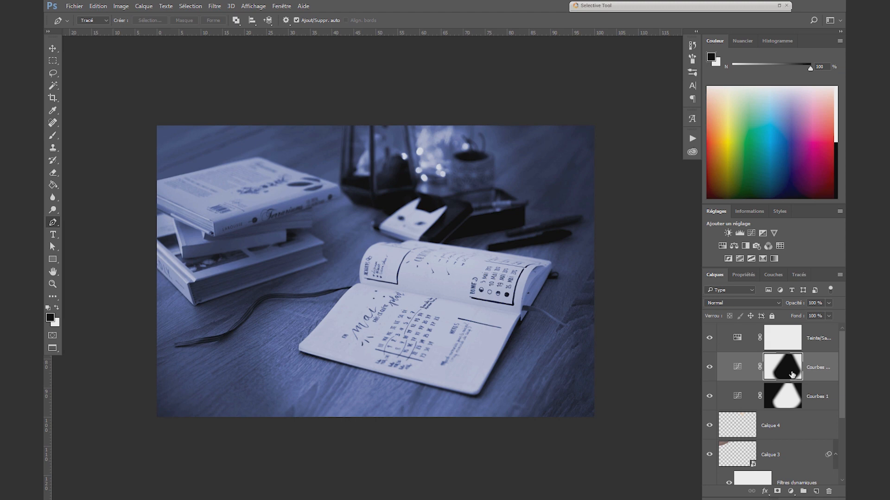
drag(791, 373, 782, 340)
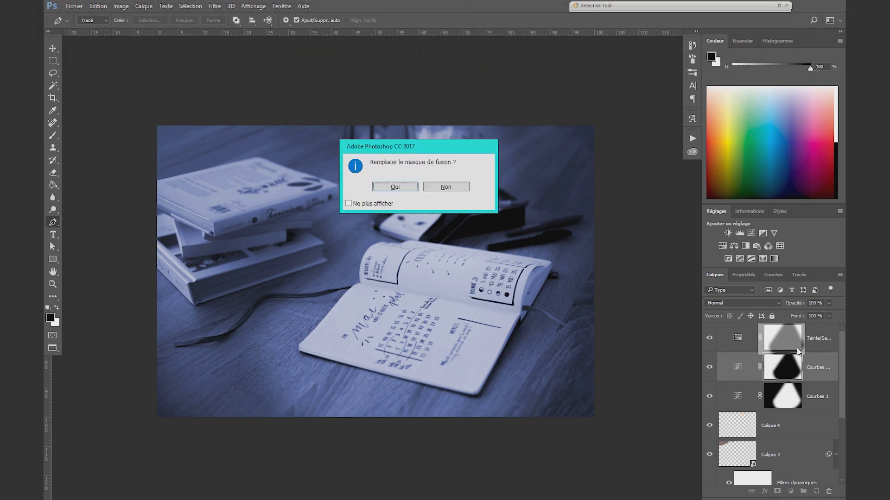
key(Return)
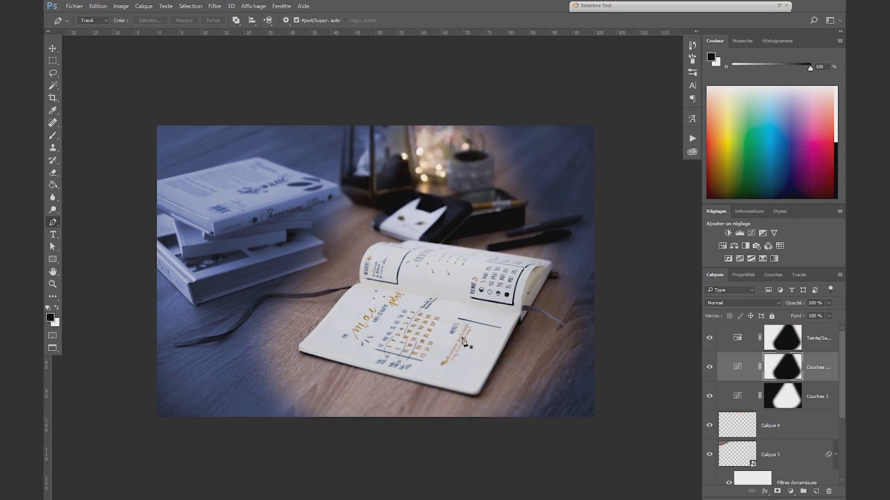
Set the blue Hue/Saturation layer's blending mode to Produit (Multiply) and its opacity to 27%.
click(771, 337)
click(738, 303)
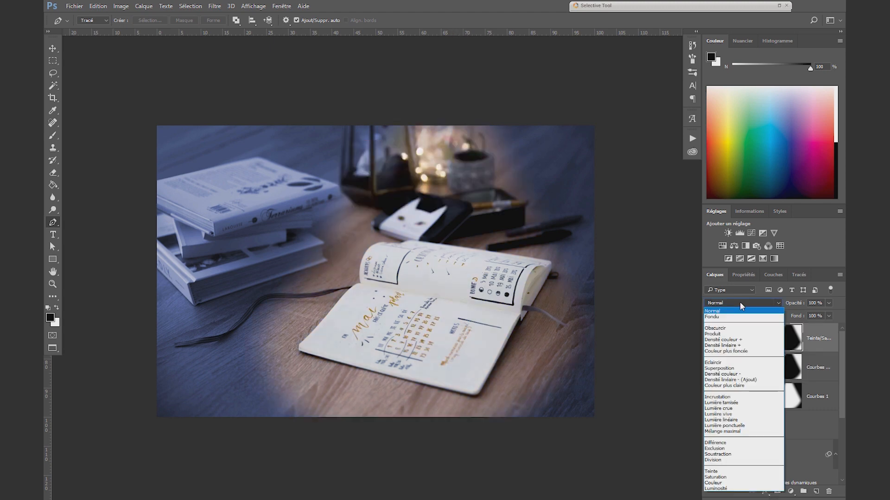
click(740, 330)
drag(797, 306, 749, 318)
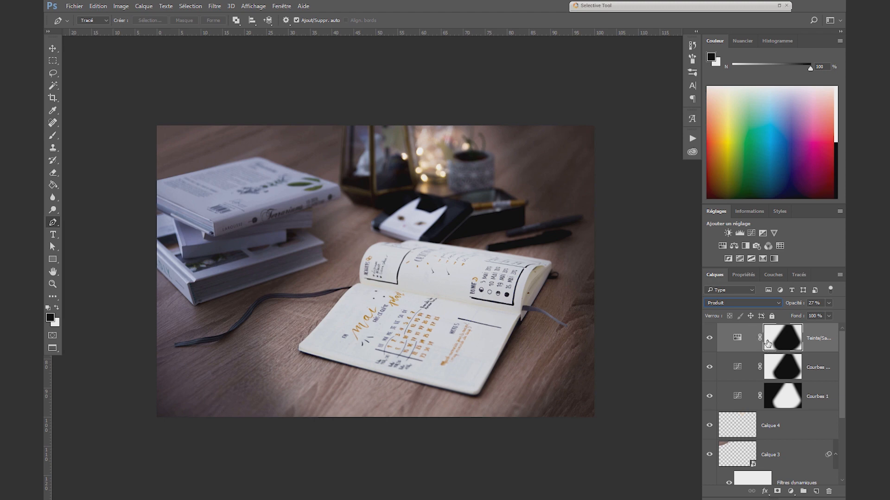
Add a colorized warm-brown Hue/Saturation adjustment and replace its mask with a copy of the Courbes 1 mask covering the light beam.
click(722, 246)
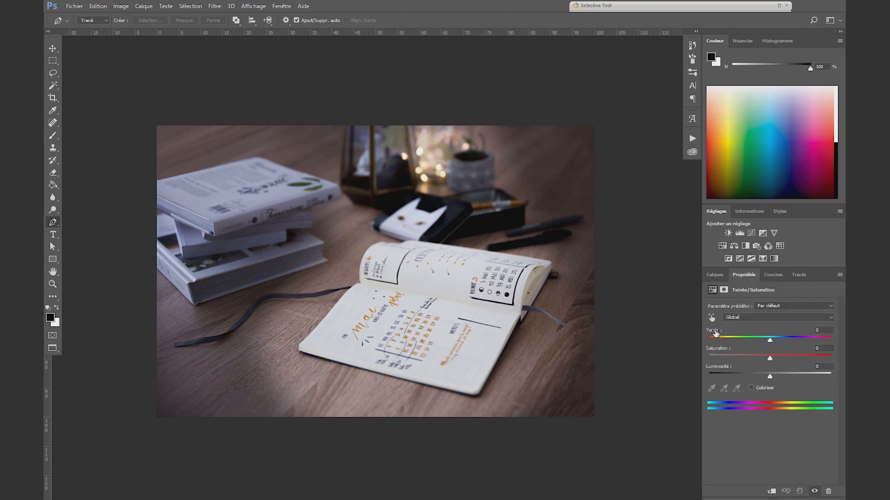
click(750, 388)
drag(708, 340, 717, 342)
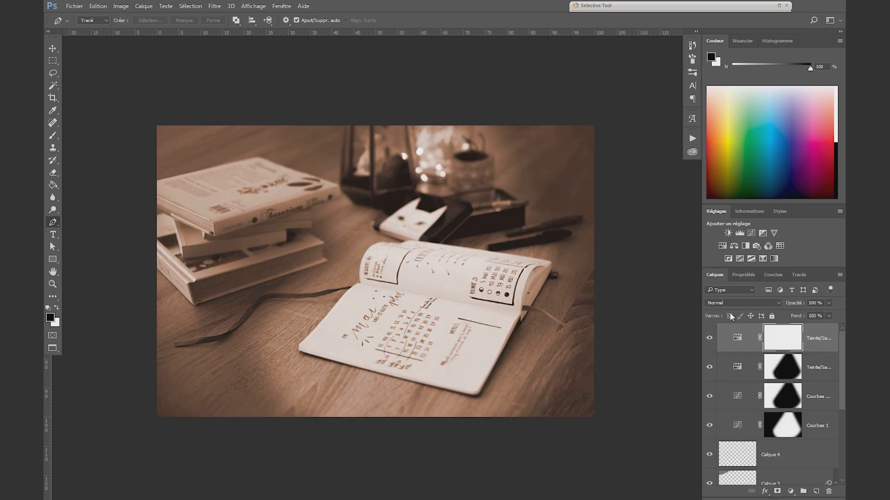
click(784, 427)
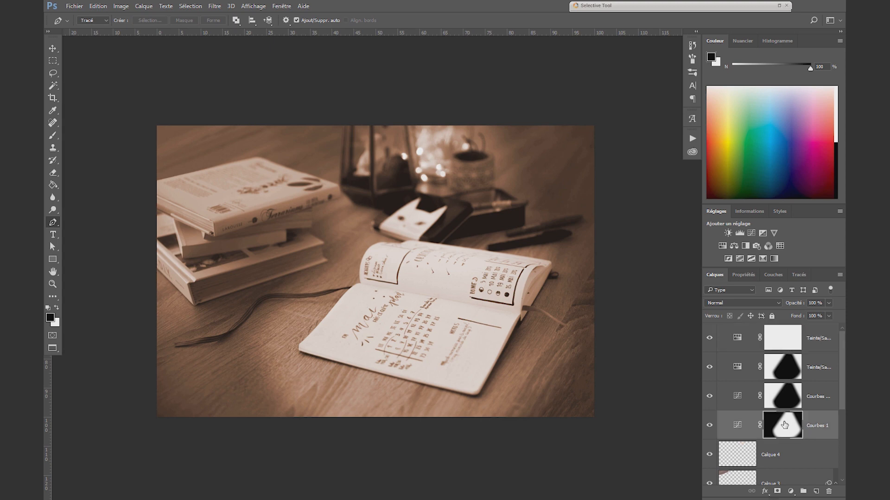
drag(784, 428, 782, 338)
click(400, 186)
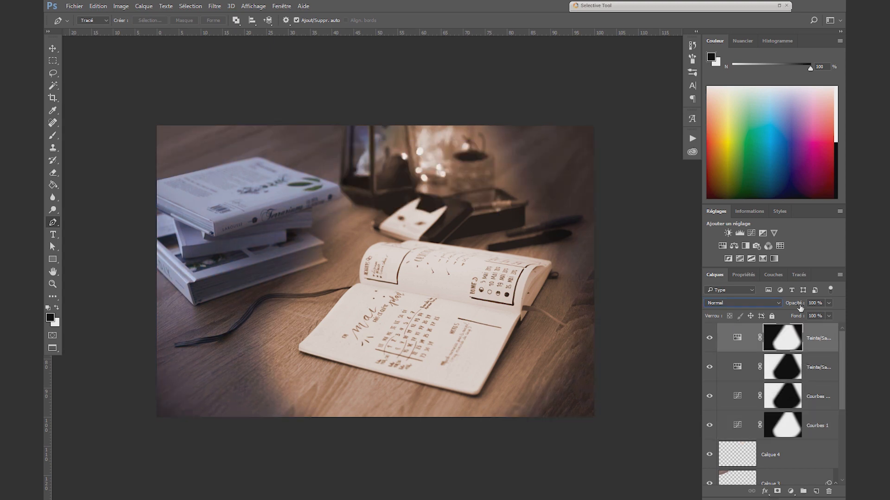
Set the warm Hue/Saturation layer's blending mode to Superposition (Screen) and its opacity to 16%.
click(760, 303)
click(732, 367)
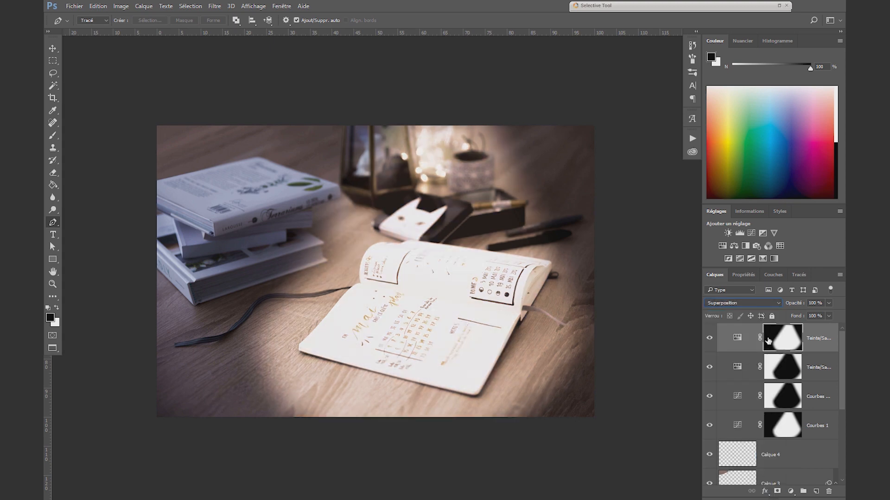
drag(802, 307, 716, 310)
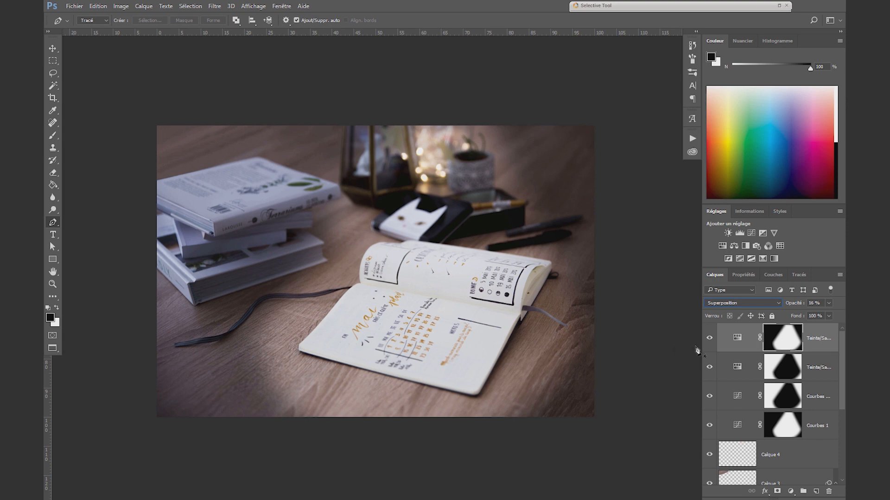
Hide the three upper adjustment layers and feather the Courbes 1 mask by 739.6 px.
drag(710, 340, 708, 399)
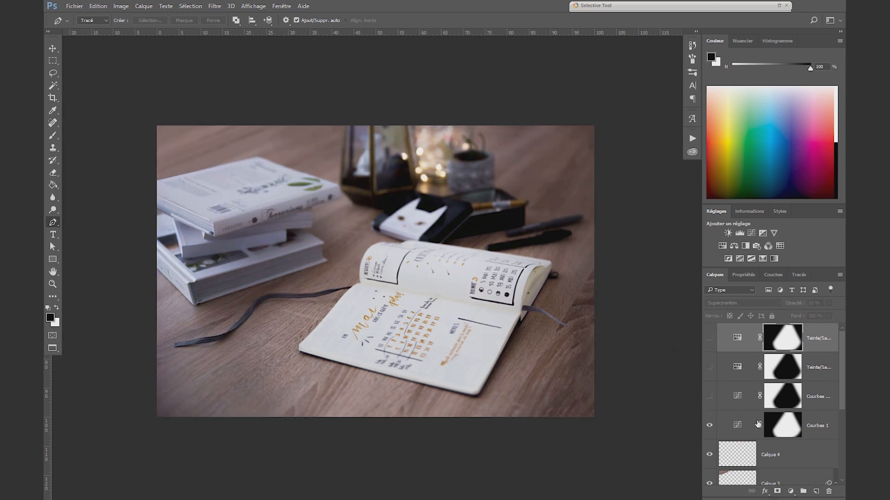
click(782, 428)
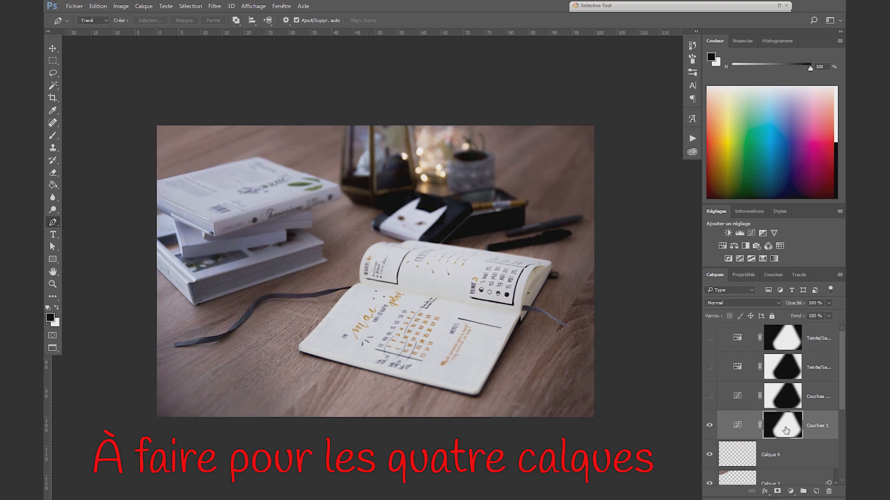
click(745, 277)
drag(796, 367, 824, 369)
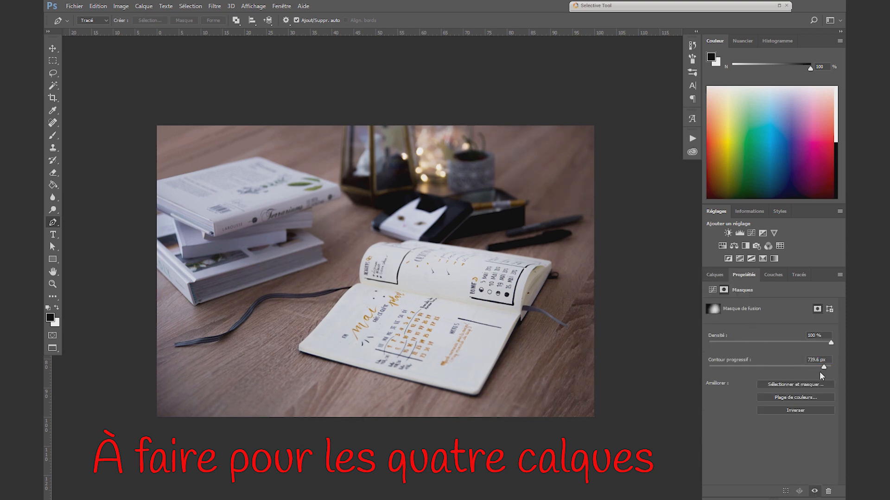
Group the two Curves and two Hue/Saturation adjustment layers.
click(715, 274)
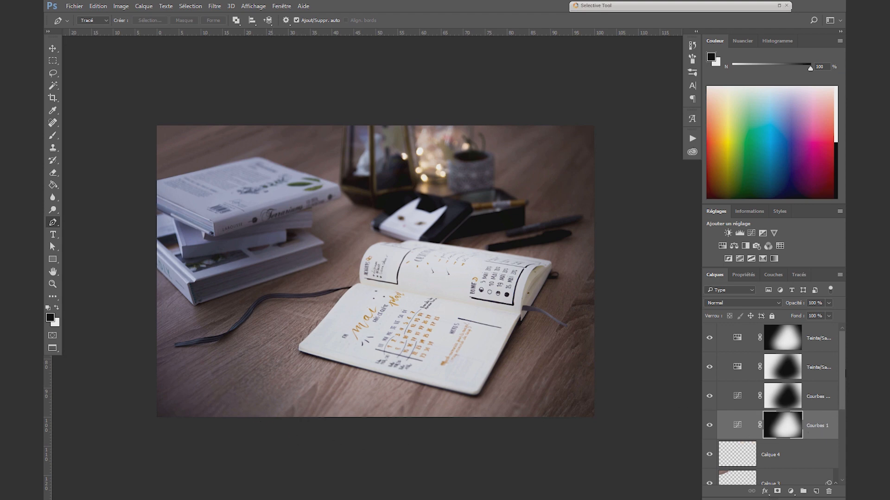
shift+click(821, 347)
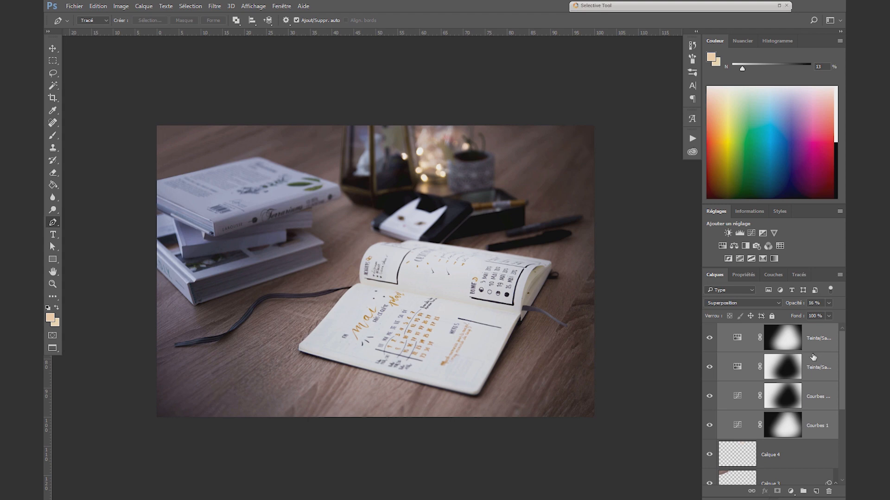
key(ctrl+g)
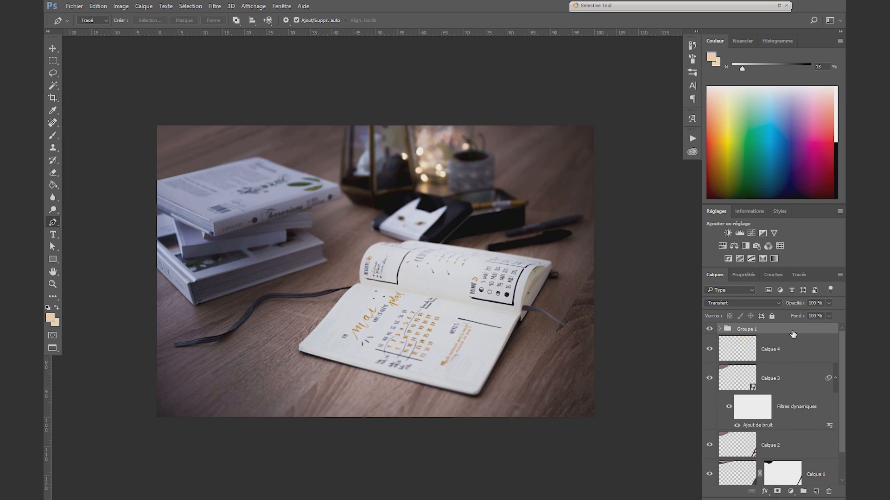
Add a Gradient Map adjustment layer above the group and open its gradient for editing.
click(791, 491)
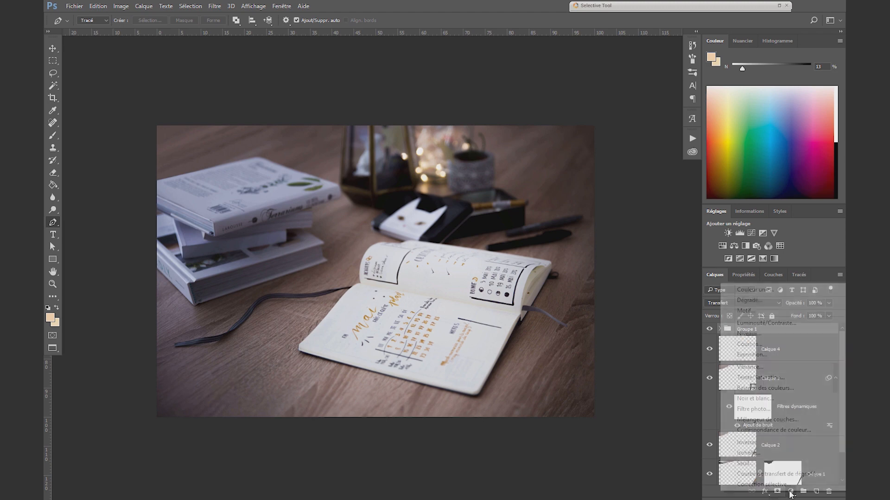
click(788, 474)
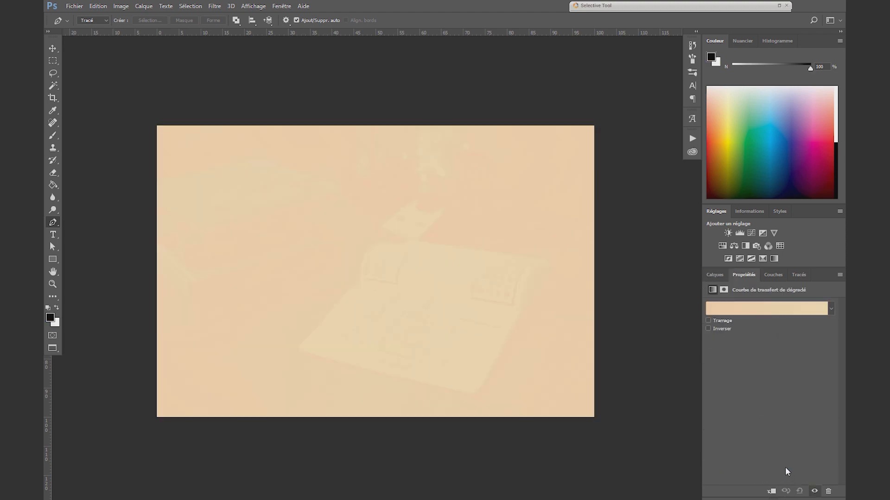
click(818, 310)
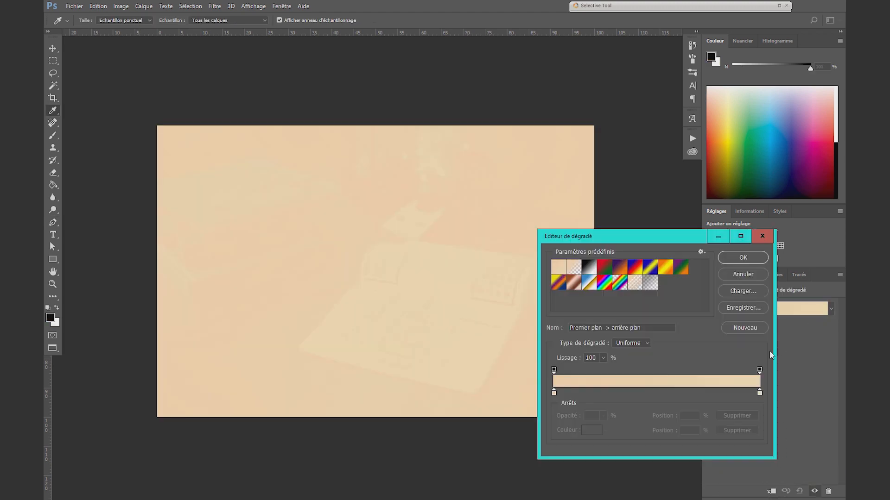
Set the gradient's end colour stop to pale cream ffedc8.
double_click(759, 393)
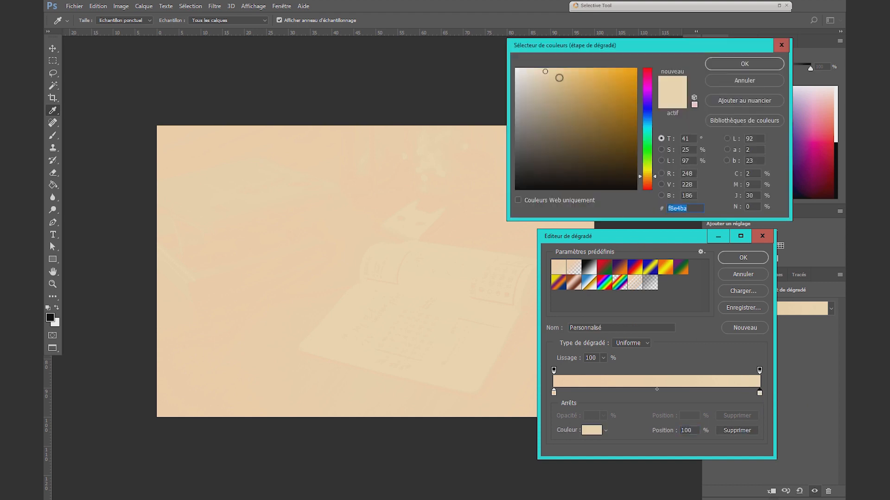
click(535, 65)
click(542, 68)
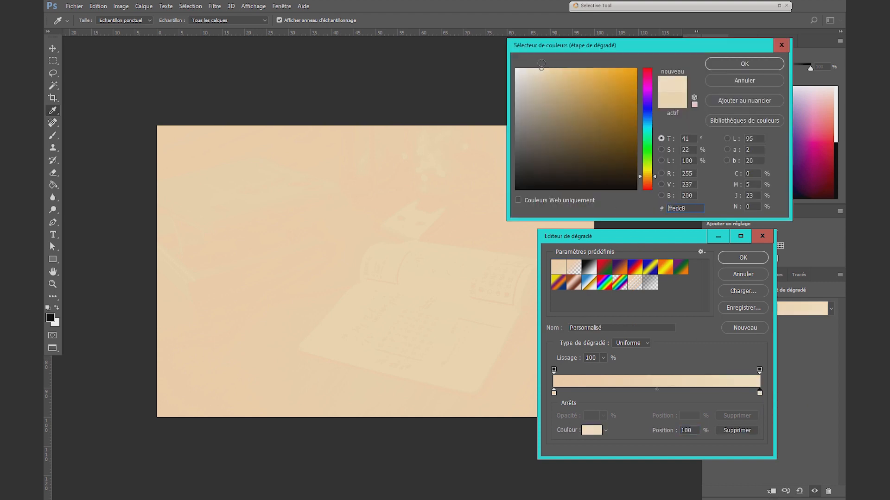
click(731, 73)
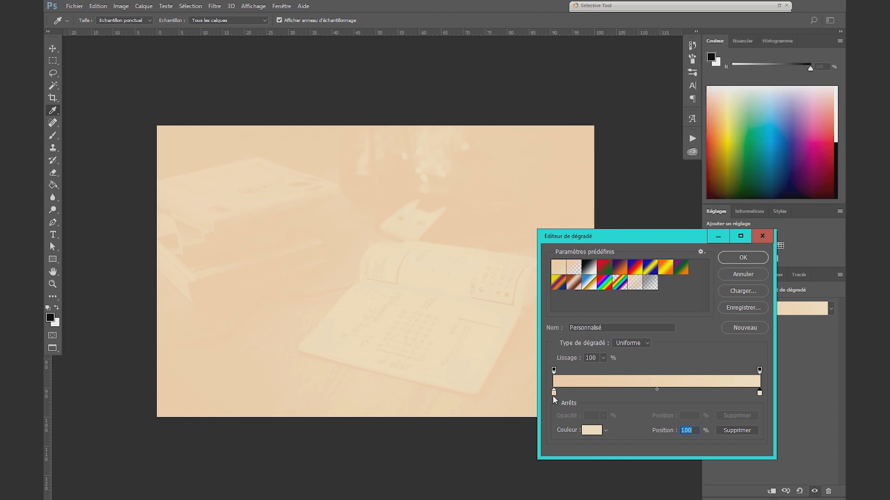
Set the gradient's start colour stop to dark blue 001757.
double_click(553, 393)
drag(655, 183, 648, 114)
click(635, 152)
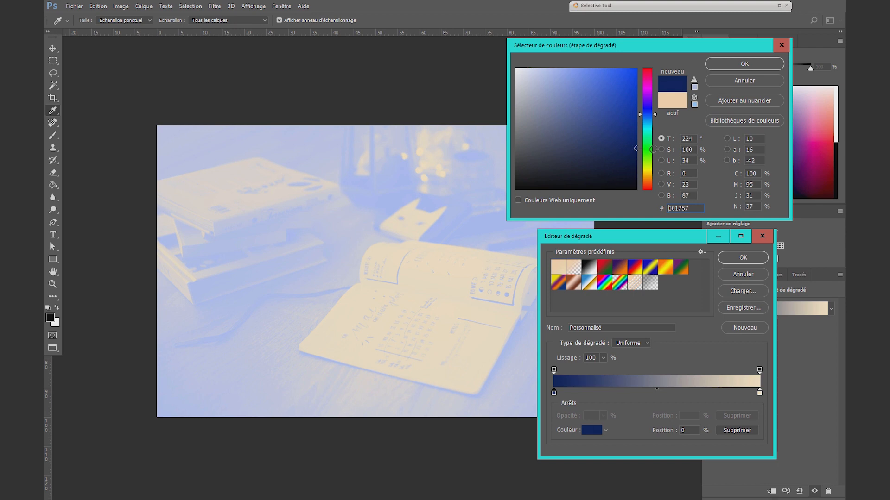
click(734, 66)
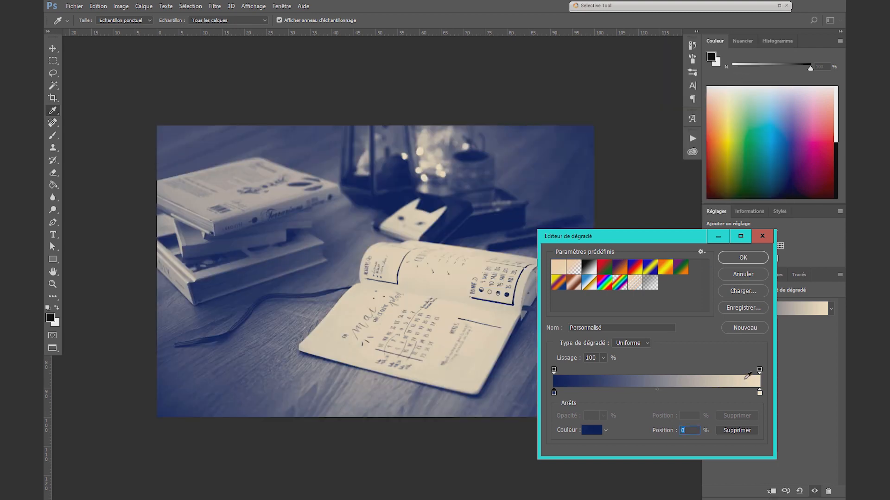
Change the gradient's end stop to a more saturated golden yellow, move the blue stop to 13%, and accept the gradient.
double_click(759, 393)
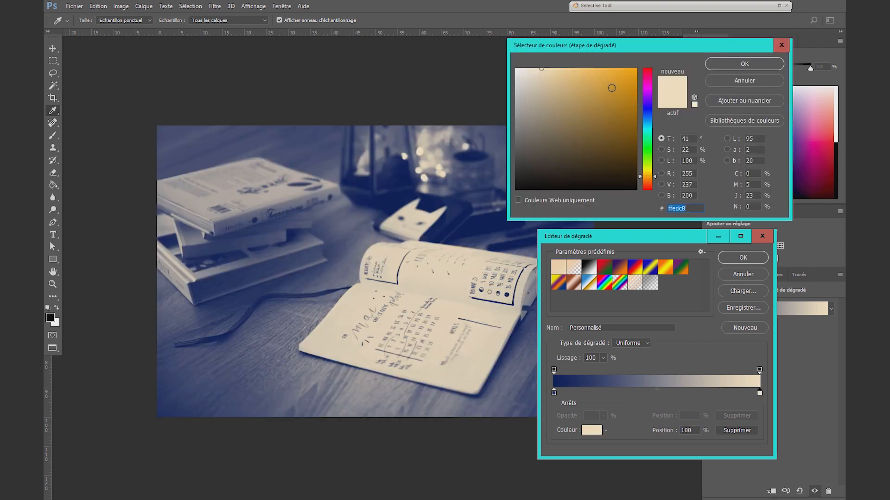
click(585, 68)
click(744, 64)
drag(554, 393, 580, 394)
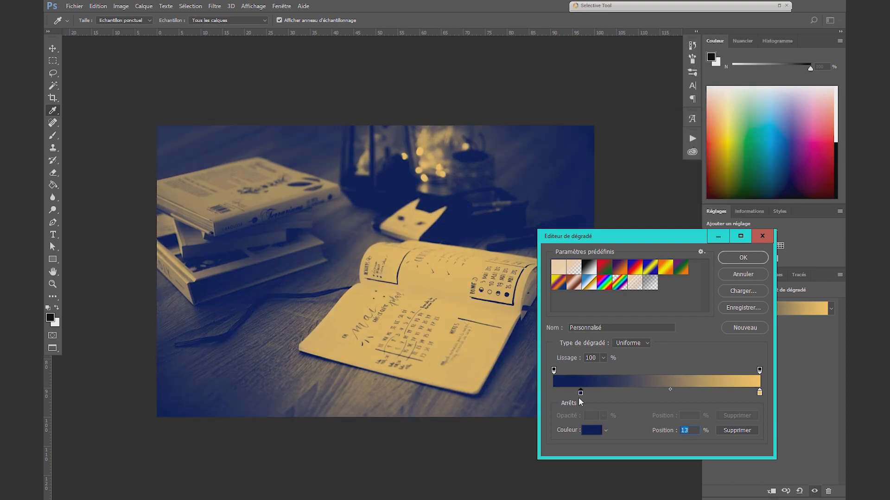
click(743, 258)
key(p)
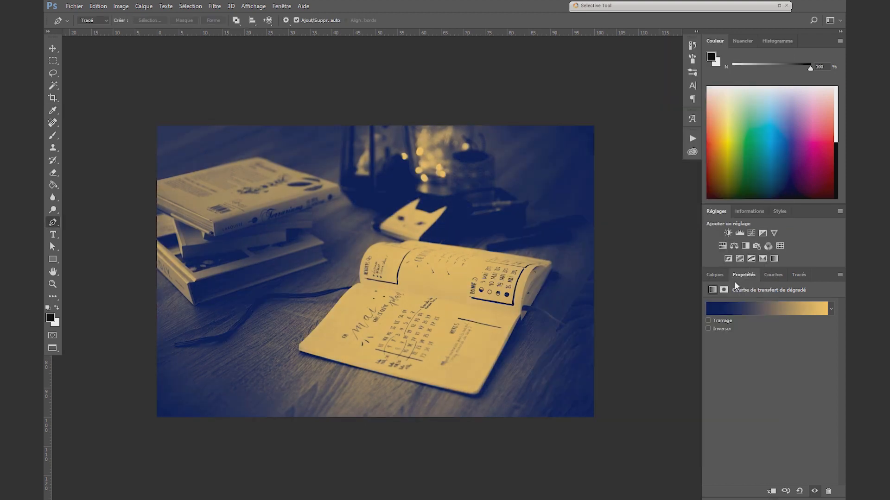
Blend the gradient map in Lumière tamisée (Soft Light) at 43% opacity and compare the photo with and without it.
click(714, 275)
click(746, 303)
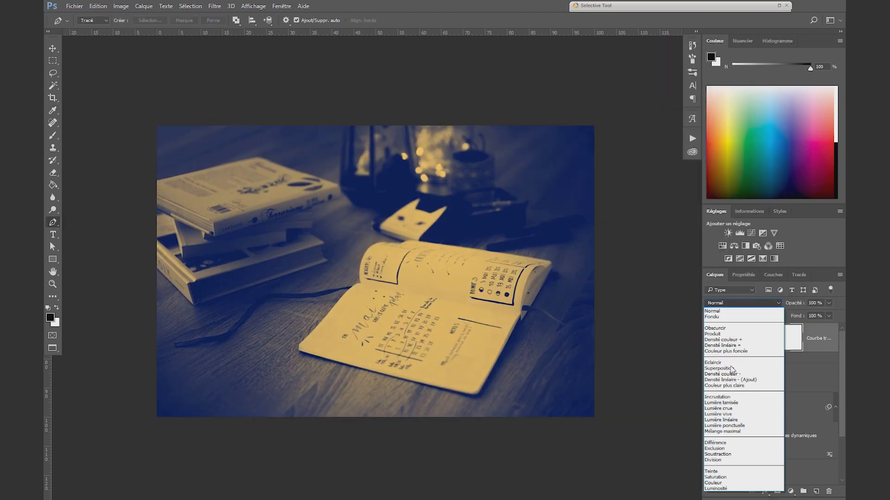
click(727, 399)
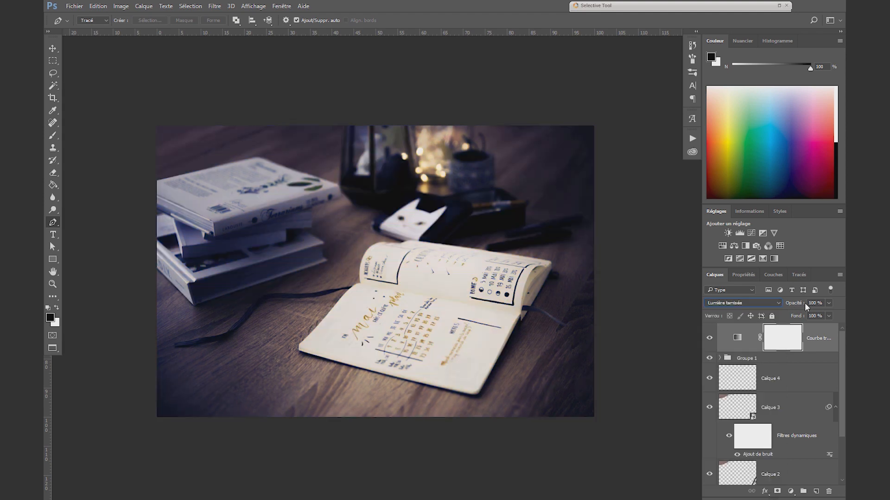
drag(800, 305, 770, 306)
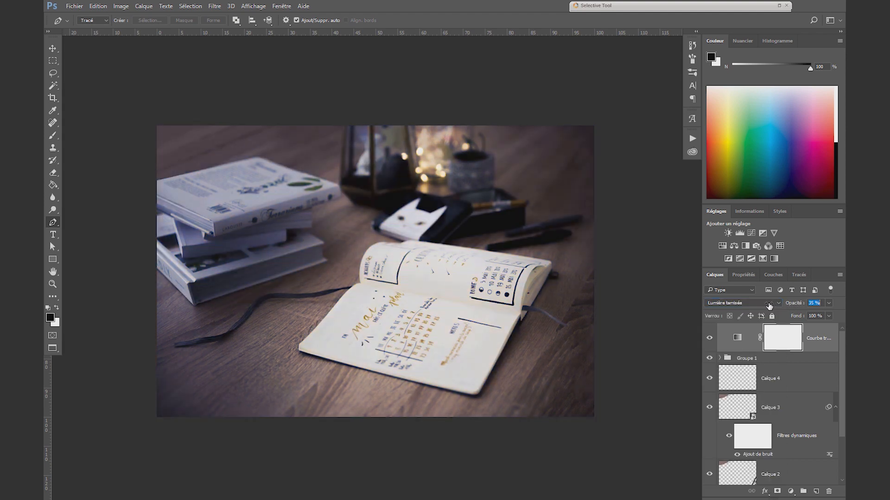
click(709, 338)
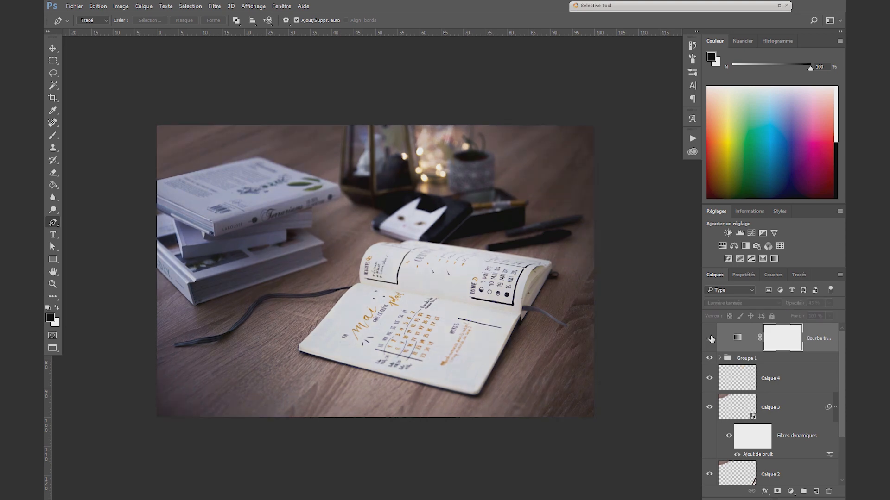
click(710, 338)
click(709, 338)
click(710, 340)
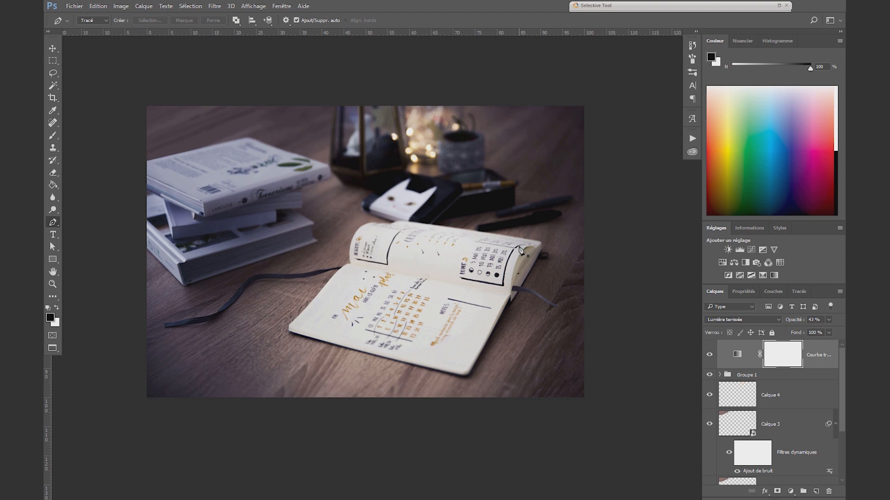
Switch to the browser, search Brusheezy for "flare", and download the Free Lens Flares Photoshop Brushes 3 pack.
key(alt+Tab)
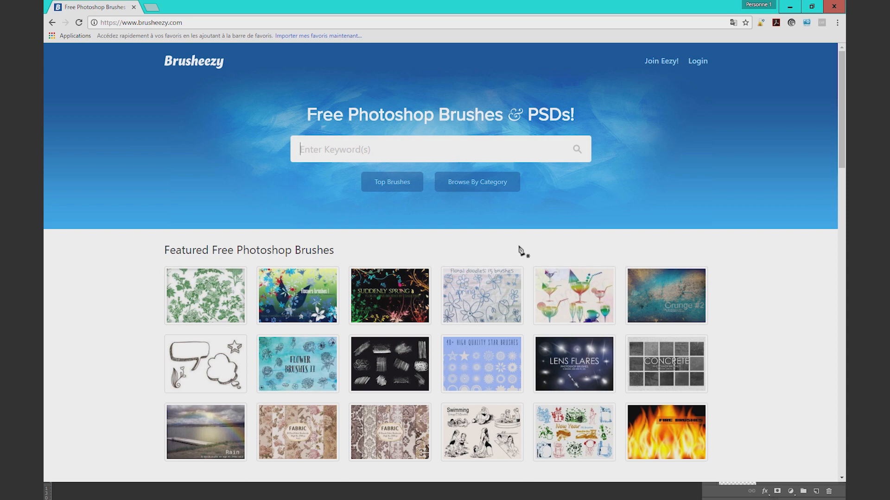
text(flare)
key(Return)
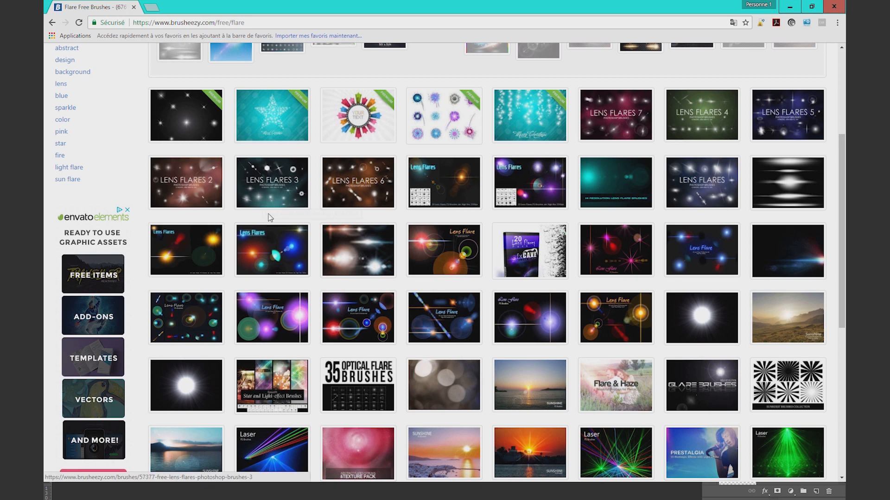
click(291, 194)
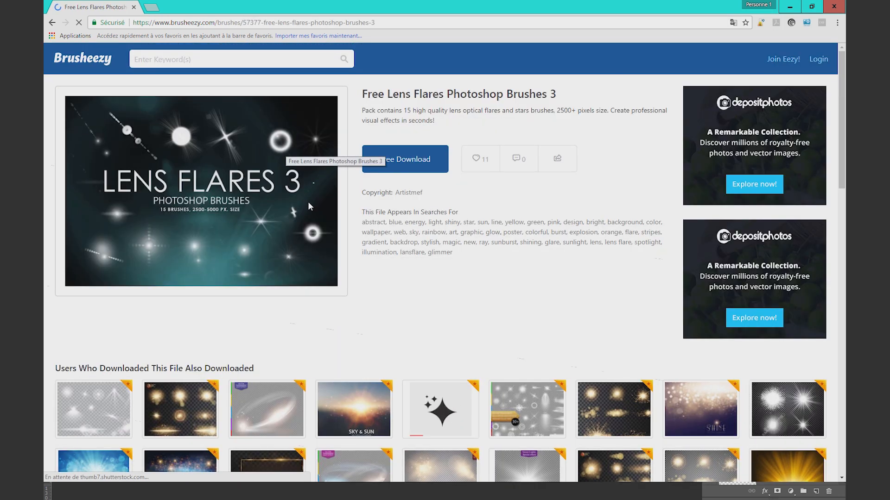
click(419, 175)
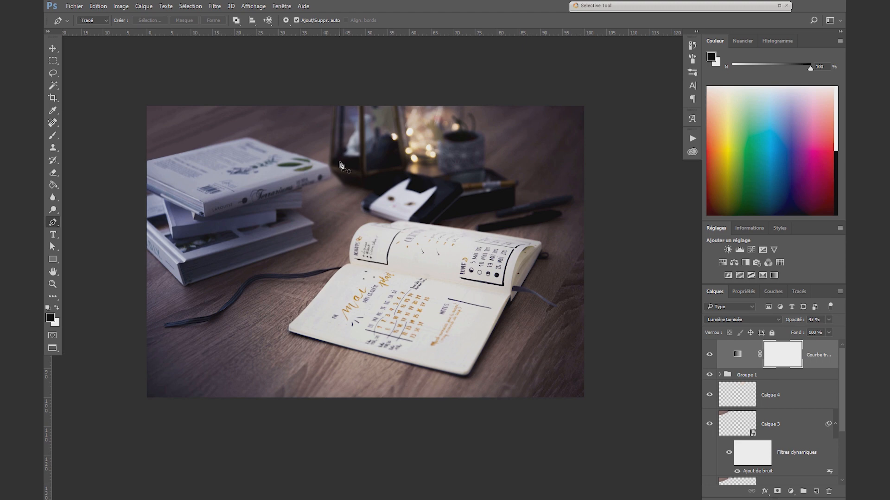
With the Brush tool, view the ABR brush files available for loading in the flare folder, without loading any.
key(b)
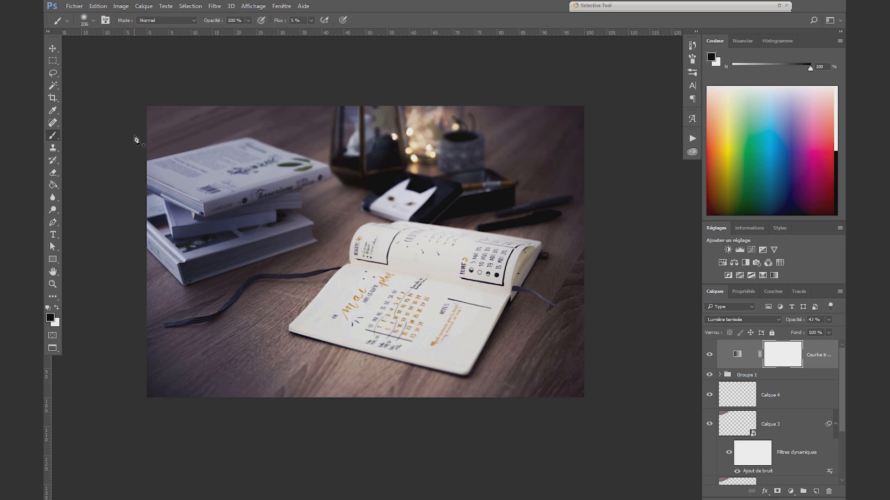
click(93, 20)
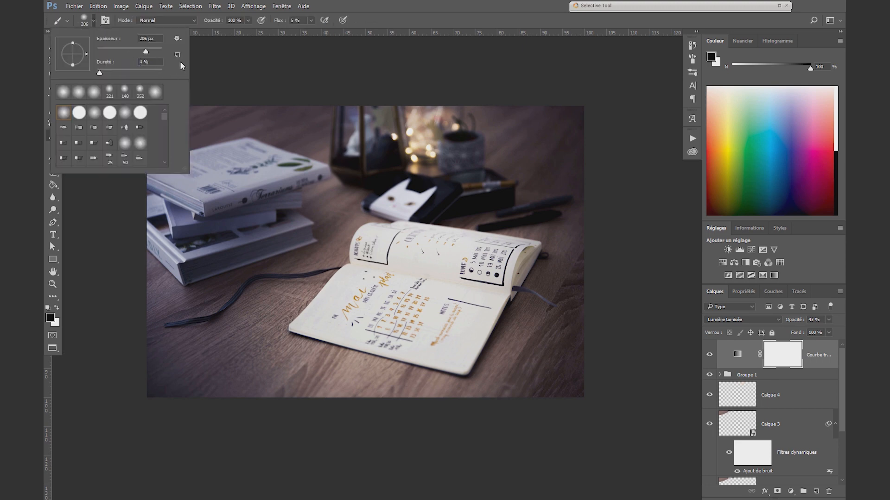
click(177, 39)
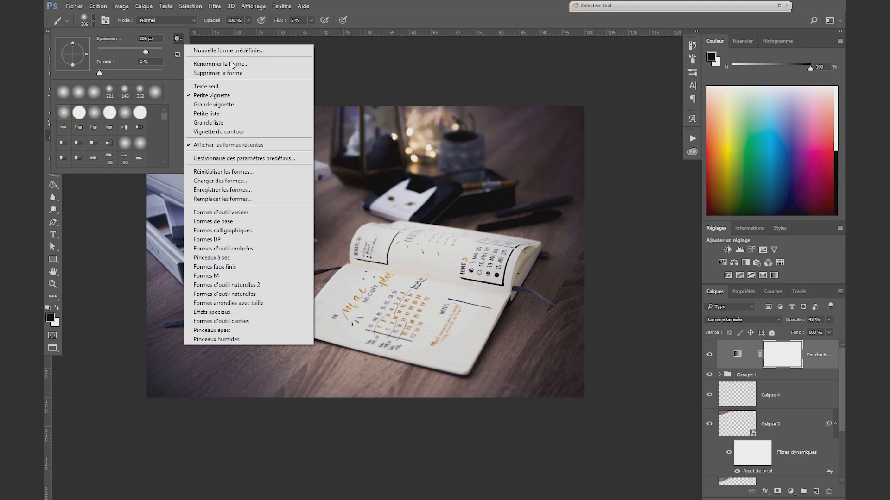
click(253, 181)
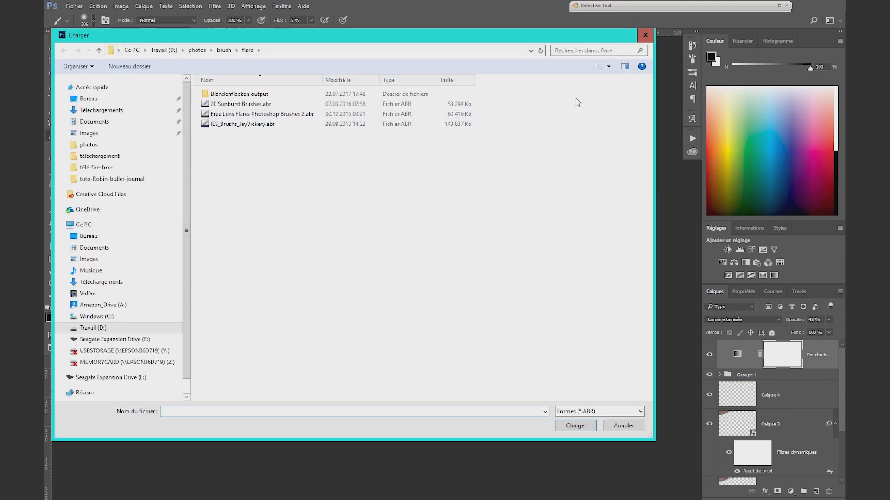
click(645, 35)
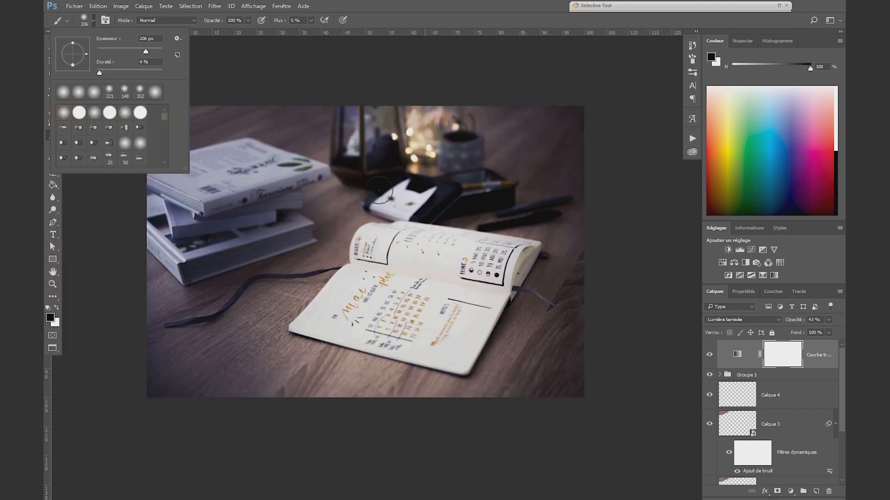
Choose a 2500 px lens flare brush and stamp a white and a cream flare over the background lights, each on its own new layer.
drag(166, 116, 163, 154)
click(124, 135)
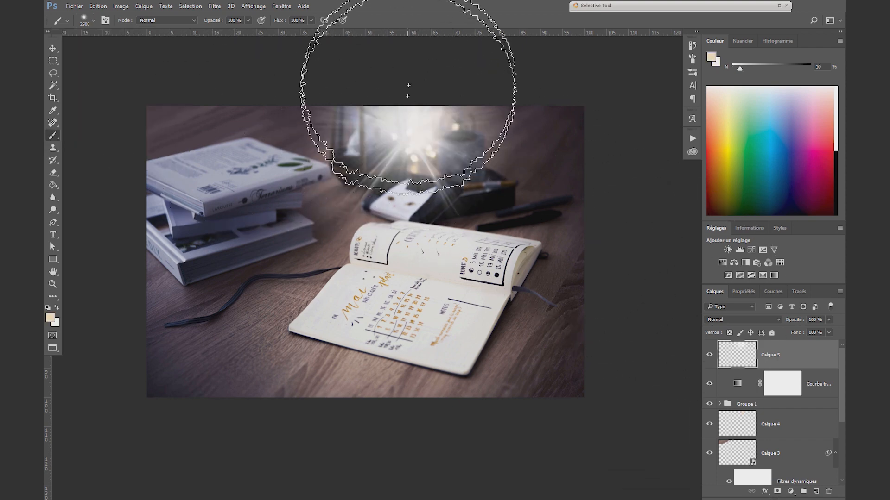
click(817, 492)
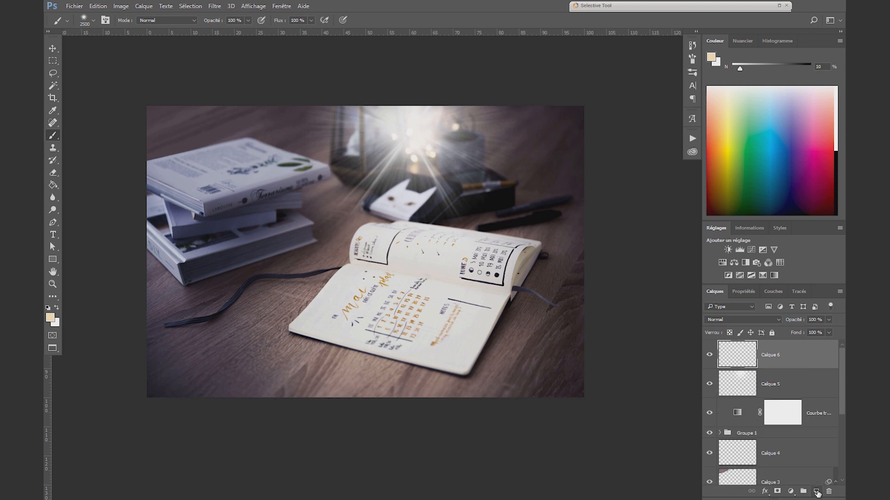
click(411, 134)
Set the white flare layer Calque 5 to Superposition (Screen) and the cream flare layer Calque 6 to Incrustation (Overlay).
click(737, 384)
click(738, 319)
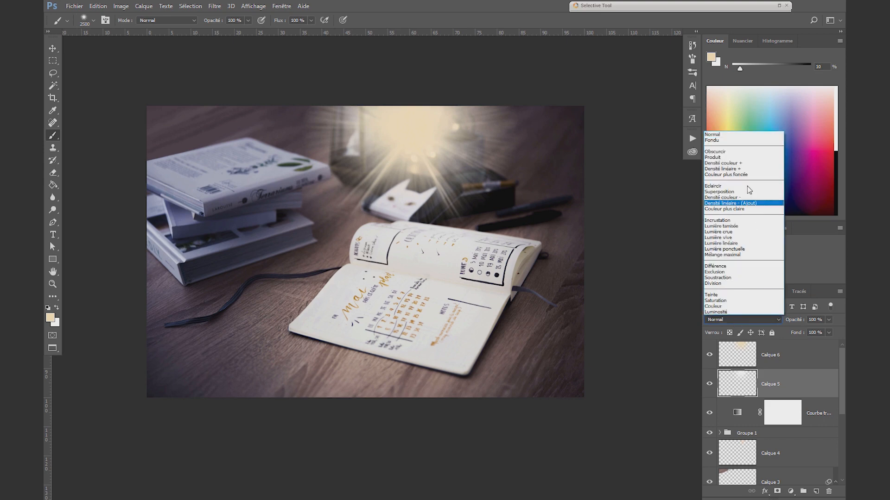
click(735, 192)
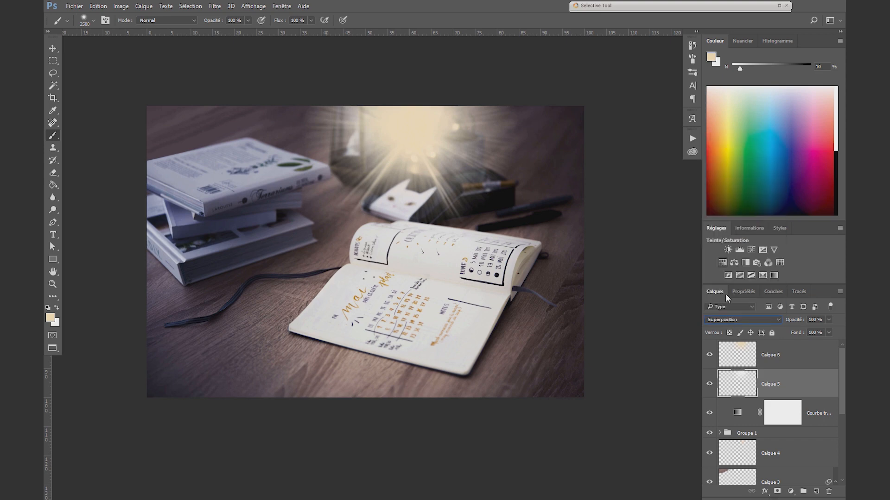
click(739, 352)
click(735, 320)
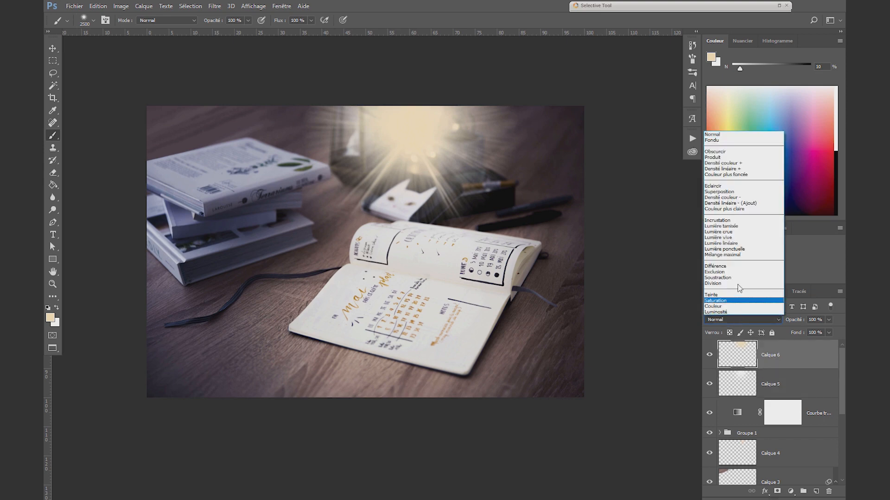
click(736, 220)
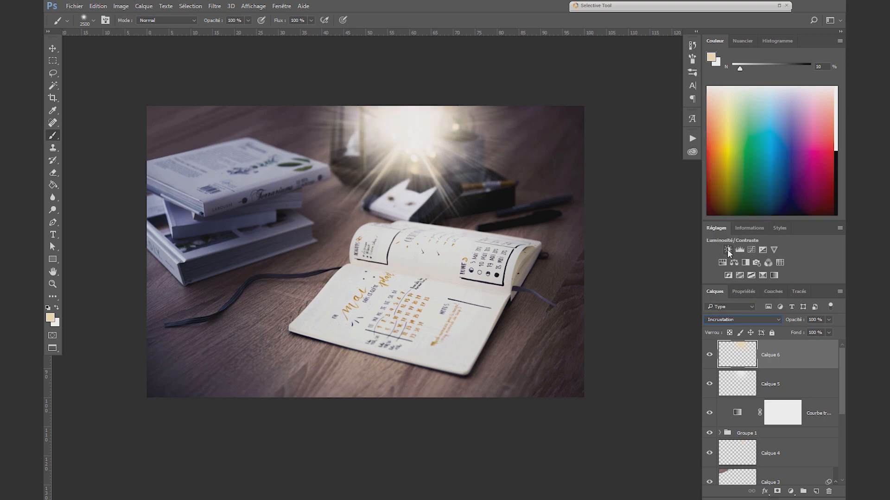
Group the two flare layers and move the group slightly upward on the photo.
shift+click(743, 385)
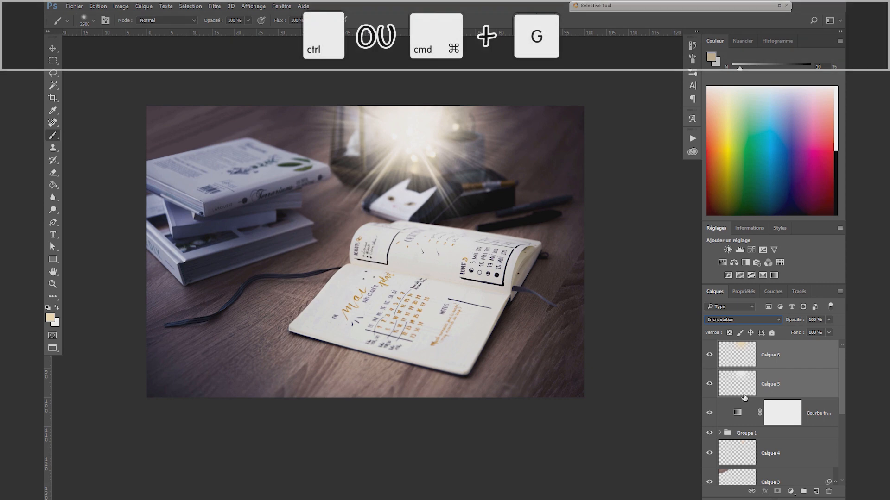
key(ctrl+g)
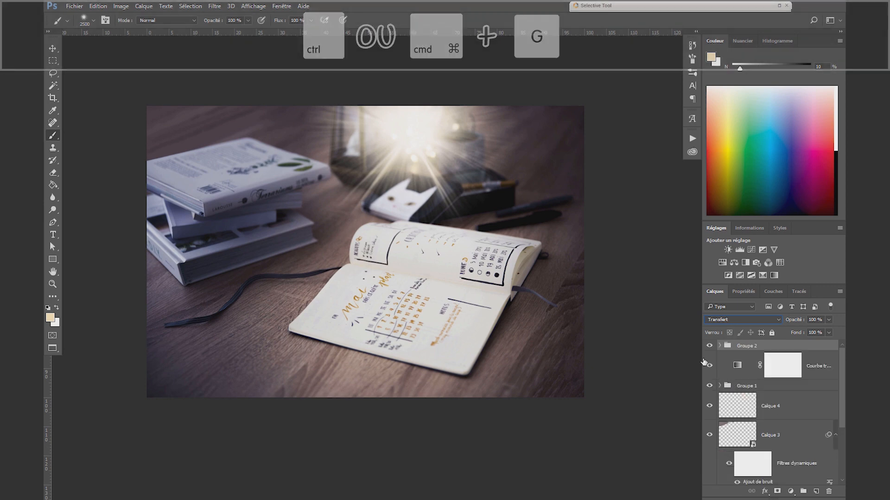
key(v)
drag(424, 146, 424, 128)
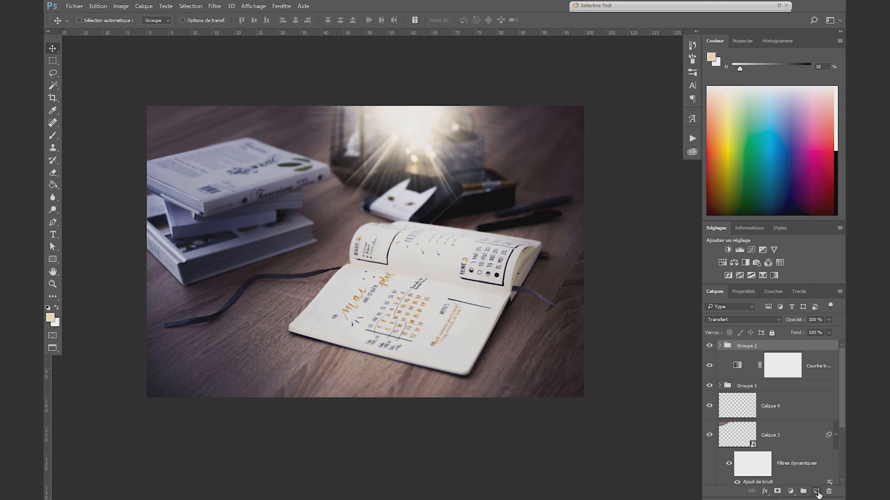
On a new layer above the flare group, paint a white glow over the light source with a soft round brush of 629 px.
click(815, 491)
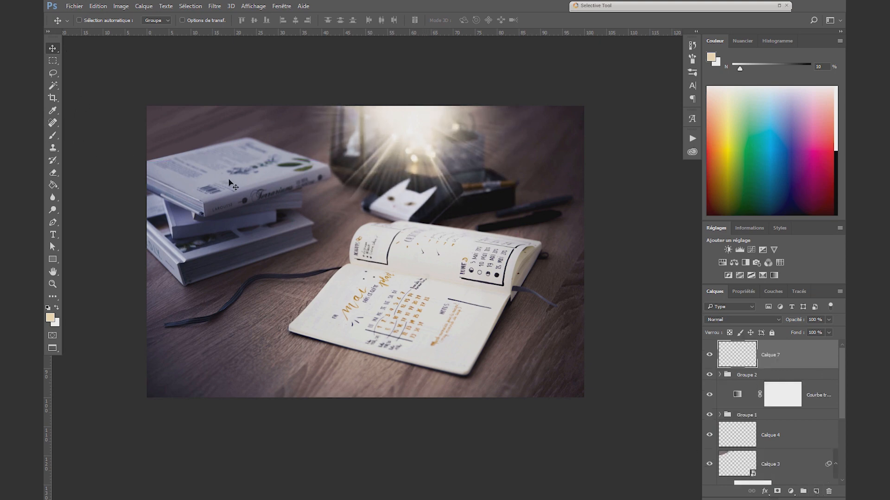
key(b)
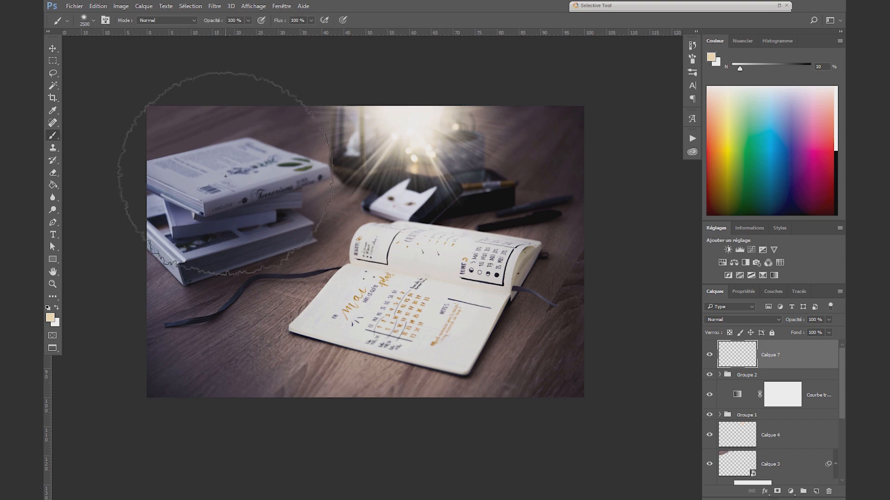
click(93, 19)
drag(165, 150, 163, 115)
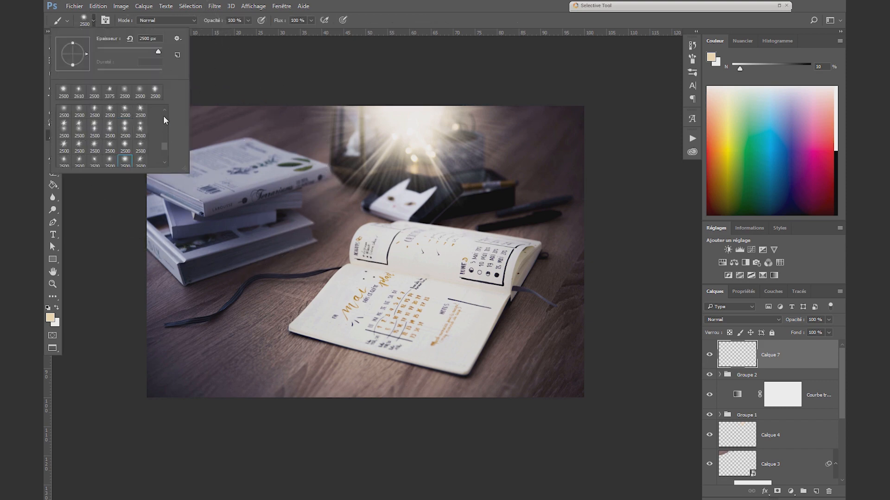
click(67, 116)
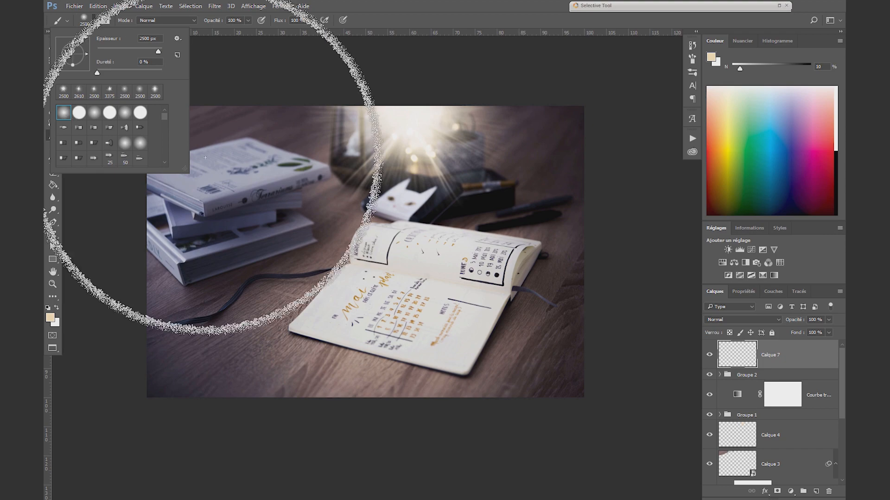
click(416, 137)
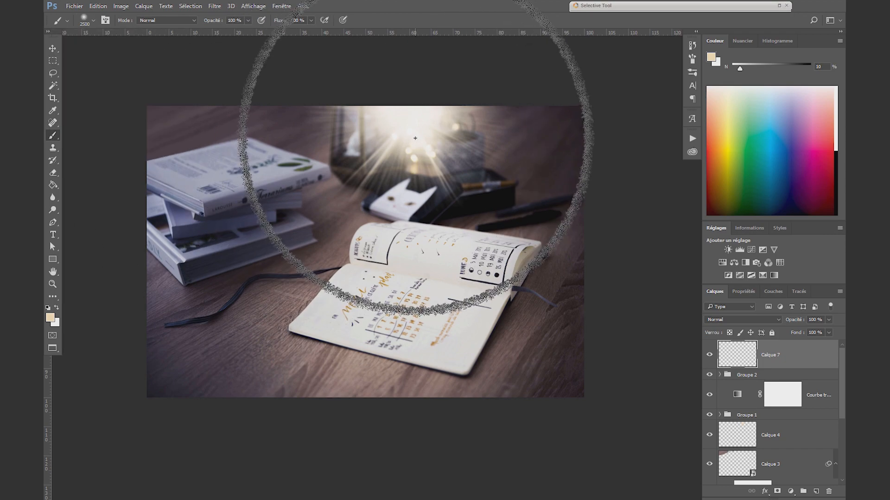
key(x)
mouse_move(429, 118)
mouse_down()
mouse_move(364, 110)
mouse_move(407, 113)
mouse_up()
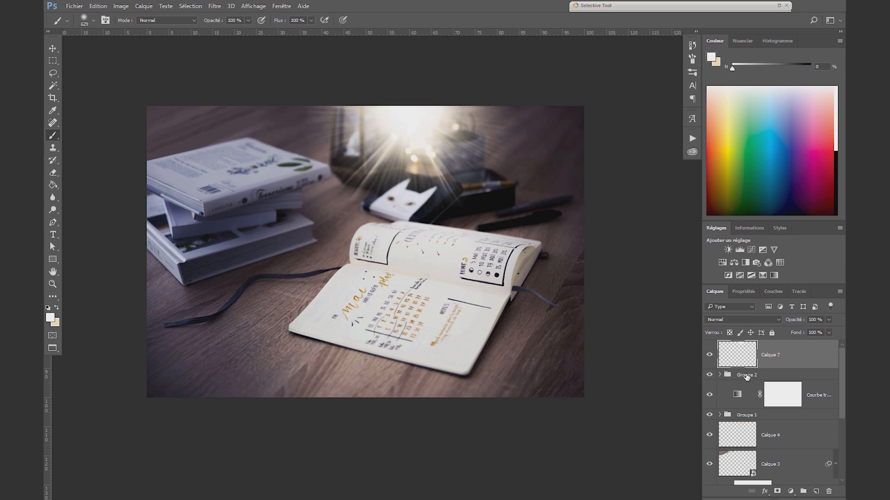
Group the white glow layer with the flare group, then duplicate this new group and hide the original.
drag(751, 374, 745, 376)
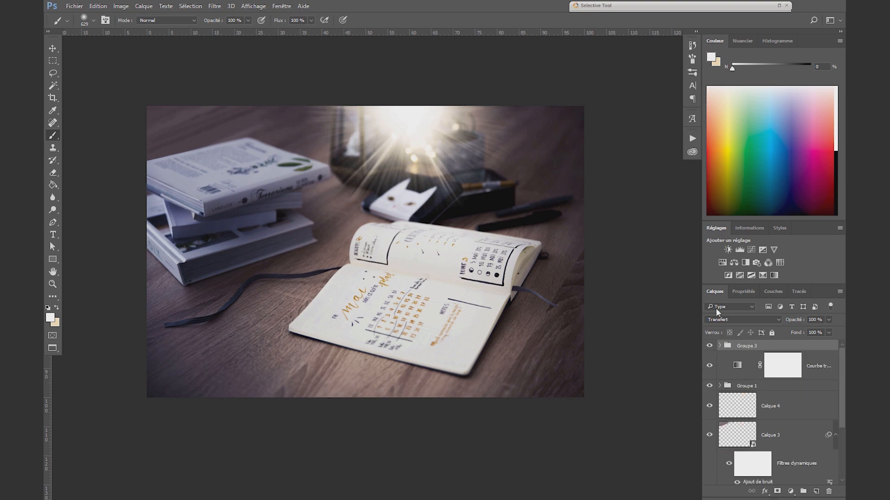
key(ctrl+j)
click(709, 357)
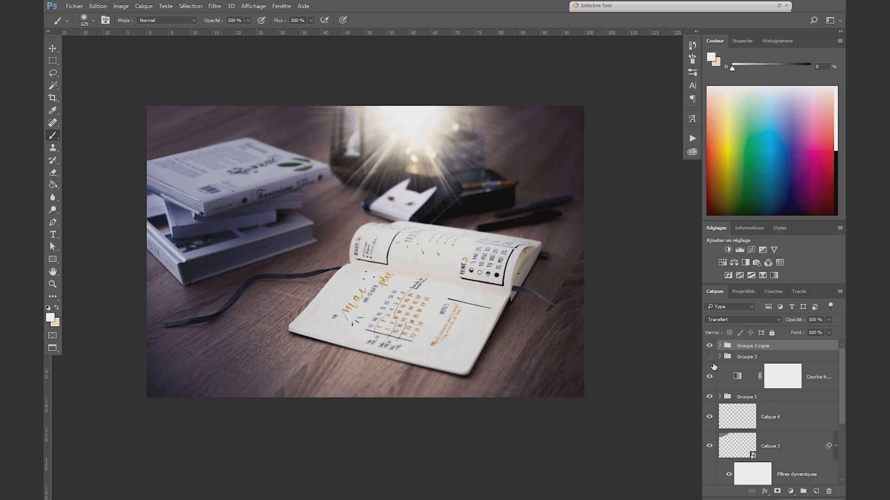
Merge the duplicated group Groupe 3 copie into one layer and convert it for smart filters.
right_click(757, 346)
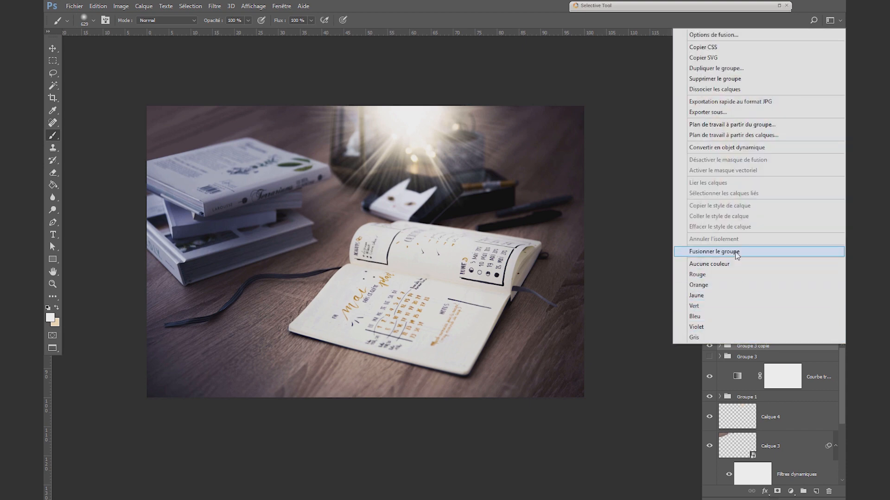
click(735, 251)
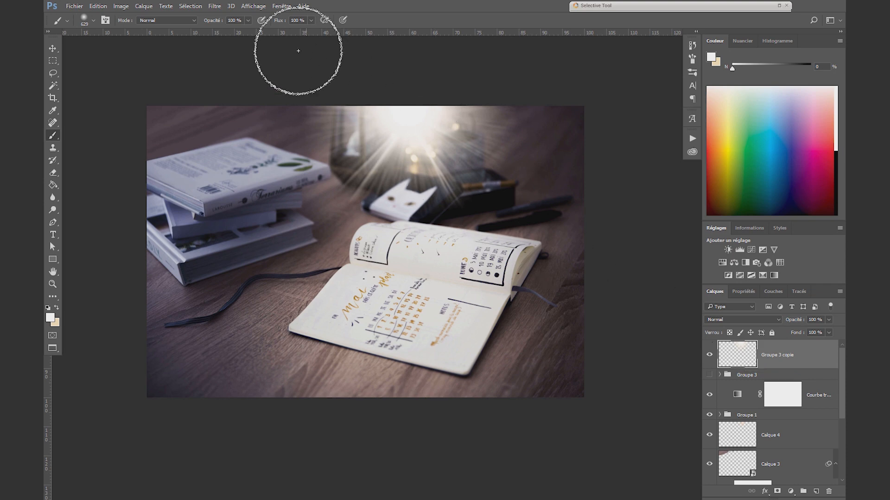
click(209, 8)
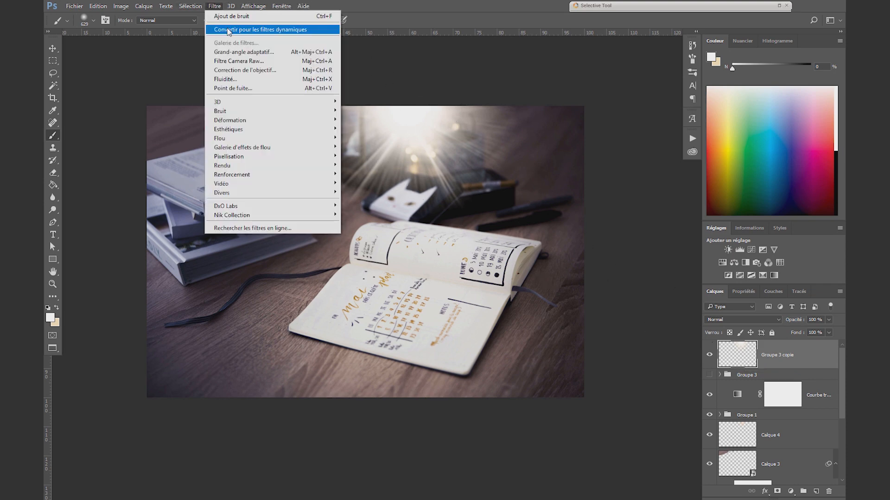
click(229, 31)
click(430, 195)
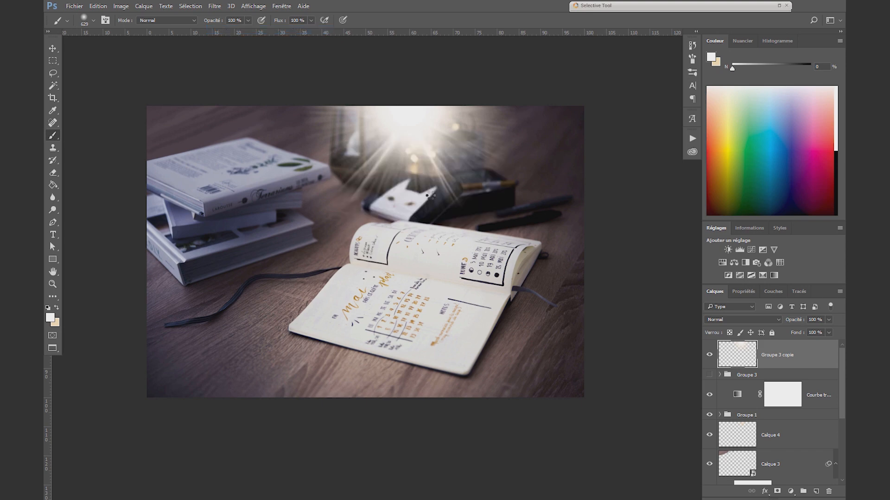
Apply a Gaussian Blur (Flou gaussien) smart filter to the merged flare layer to soften its rays.
click(218, 8)
mouse_move(231, 132)
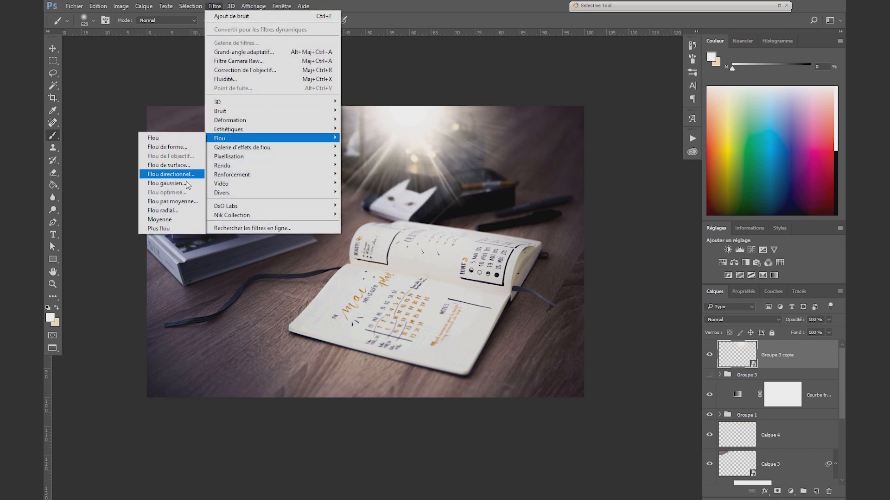
click(187, 184)
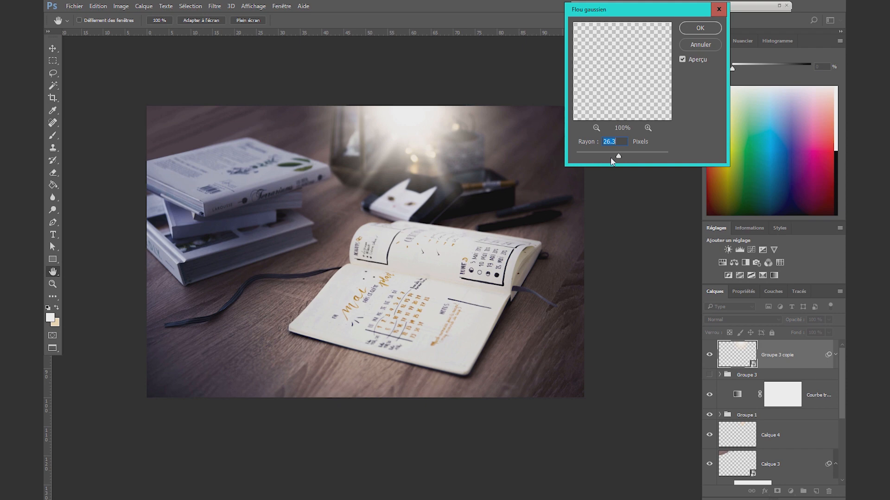
drag(619, 160, 623, 160)
click(696, 30)
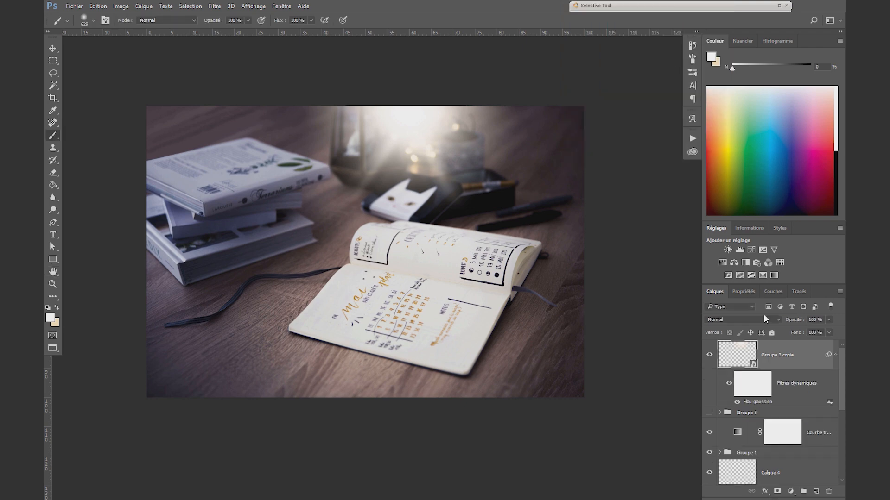
Add a Teinte/Saturation (Hue/Saturation) adjustment layer and clip it to the blurred flare layer Groupe 3 copie.
click(722, 262)
click(714, 292)
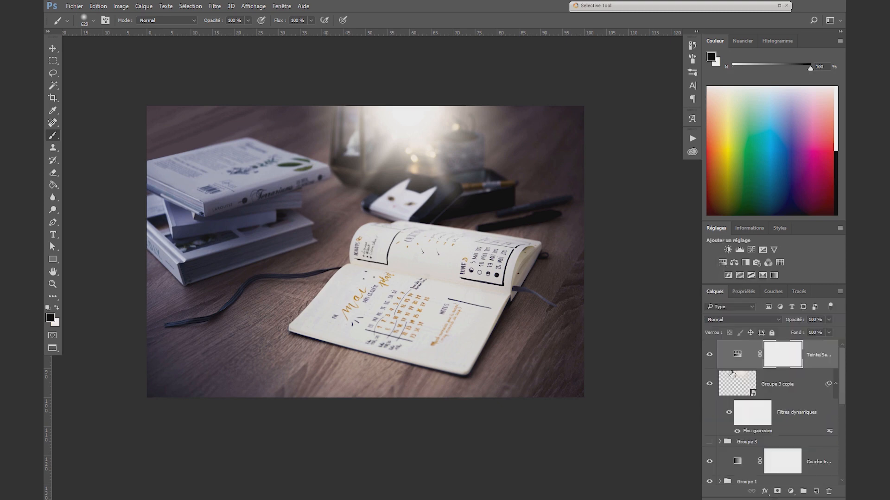
key(alt)
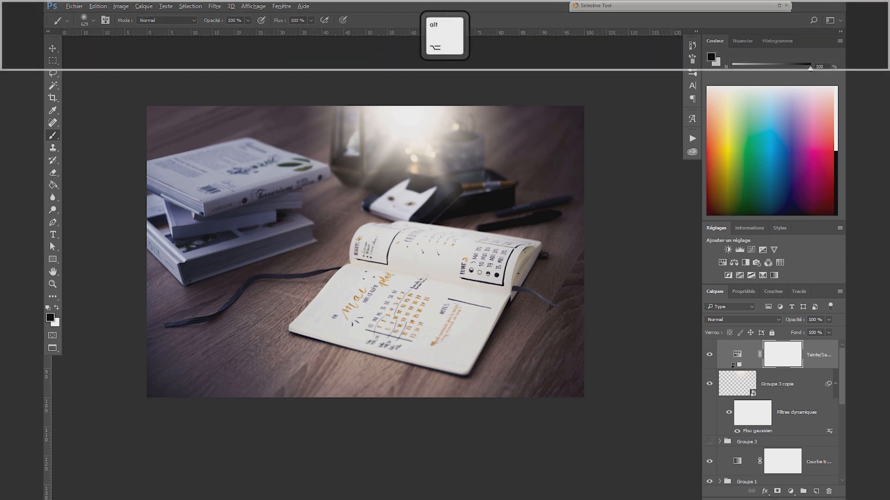
alt+click(733, 366)
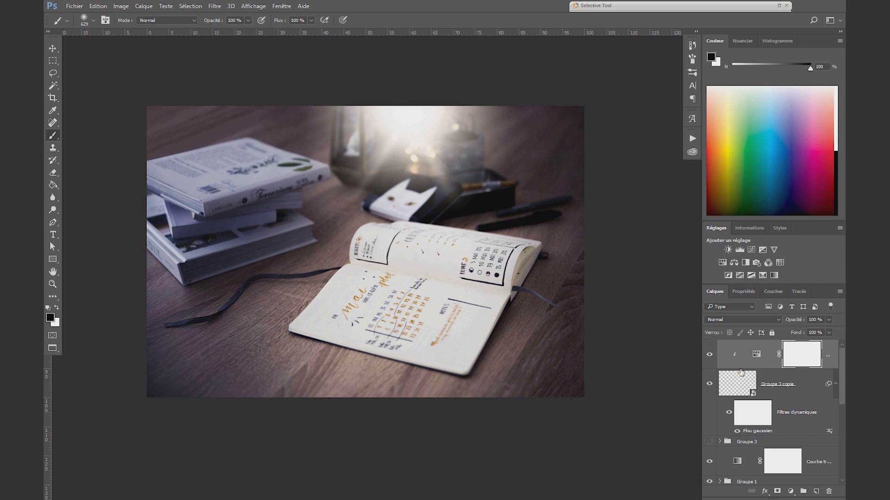
Colorize the flare through the clipped adjustment with hue 10, saturation 44 and lightness -7.
click(756, 354)
click(742, 293)
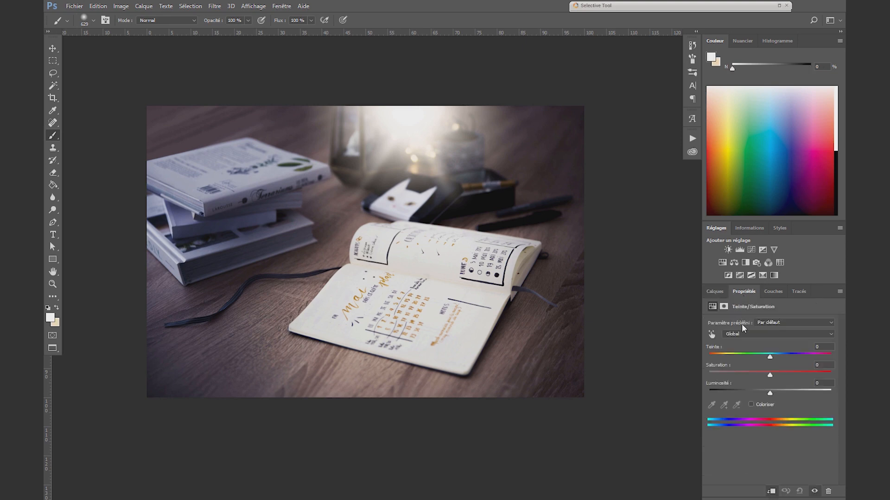
click(751, 404)
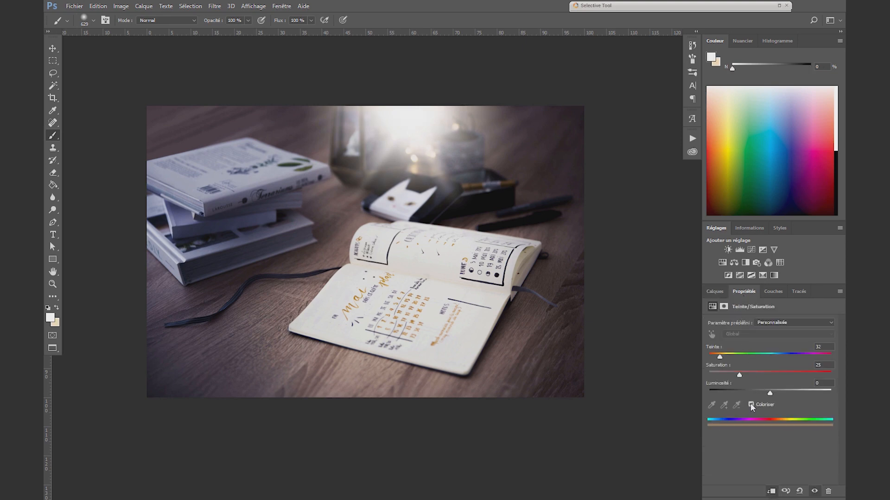
drag(716, 357, 765, 394)
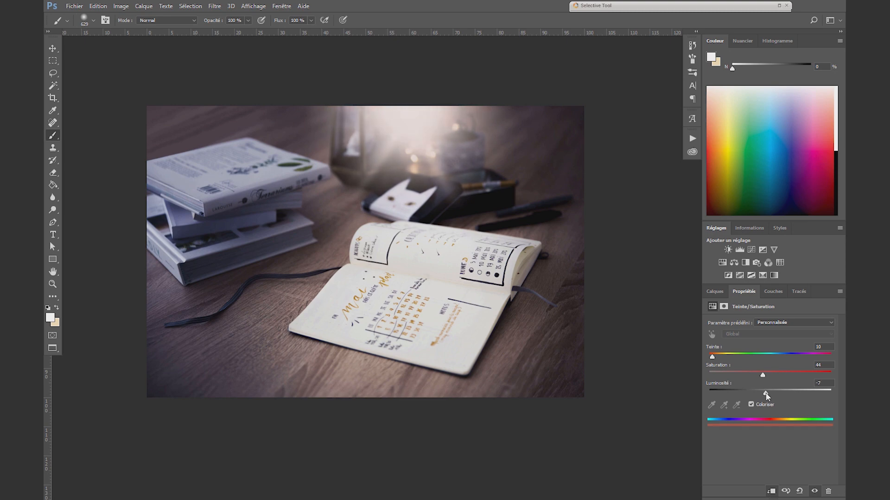
Set the blend mode of the clipped Teinte/Saturation adjustment layer to Teinte.
click(713, 292)
click(744, 320)
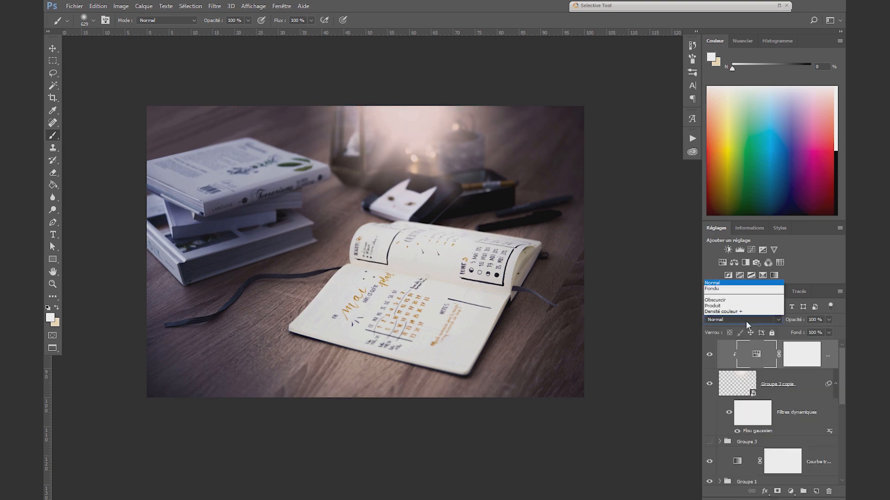
click(737, 297)
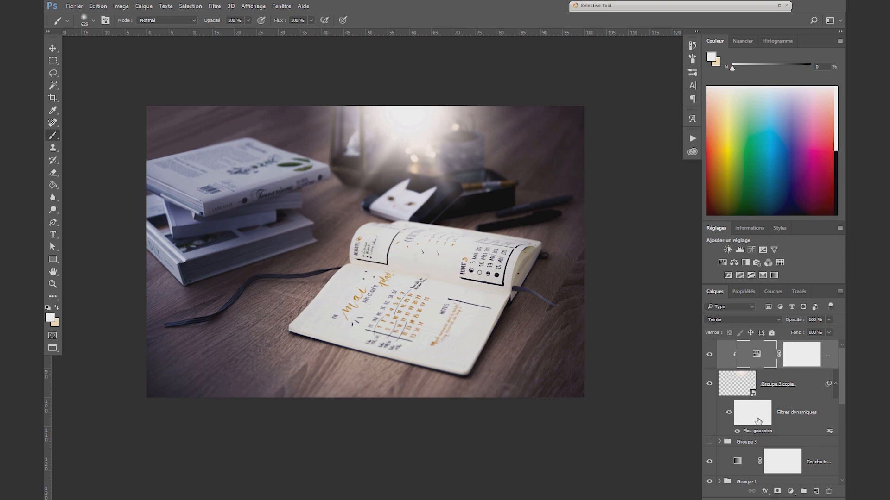
Group the blurred flare layer with its clipped adjustment and lower the group's opacity to 91 %.
shift+click(802, 420)
key(ctrl+g)
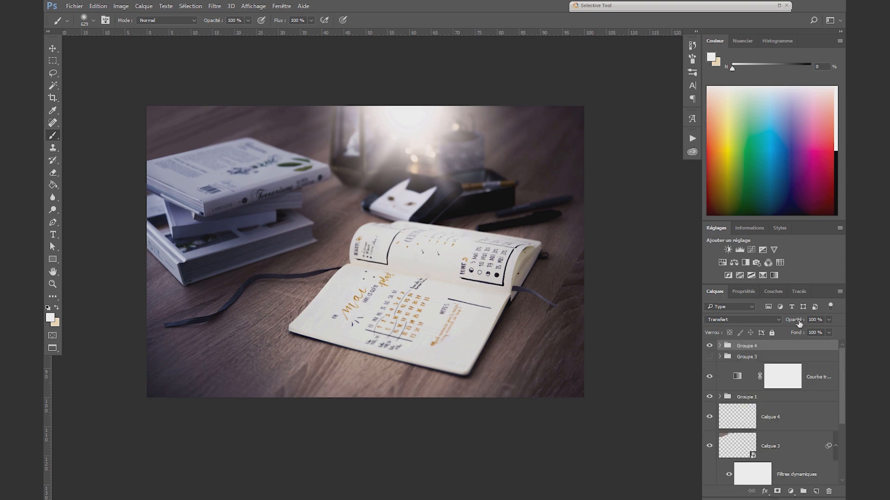
drag(800, 324, 795, 328)
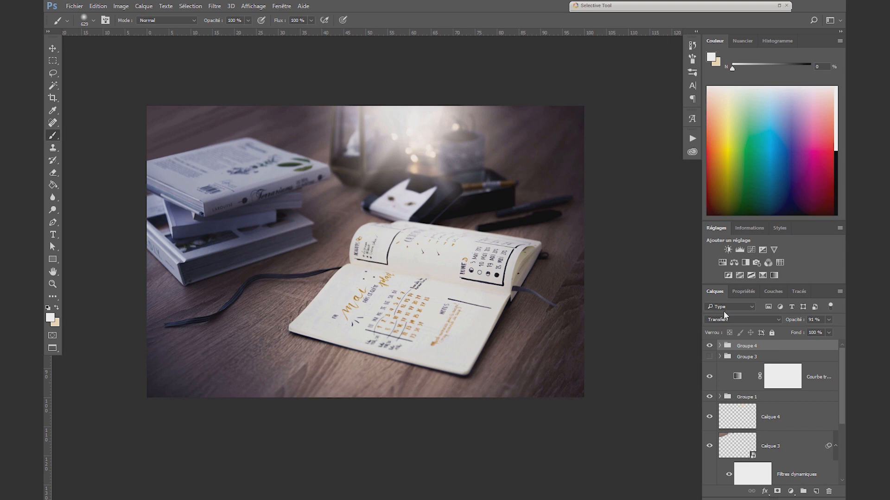
Apply the Tonal Contrast filter of Color Efex Pro 4 to the photo as a new layer.
click(779, 5)
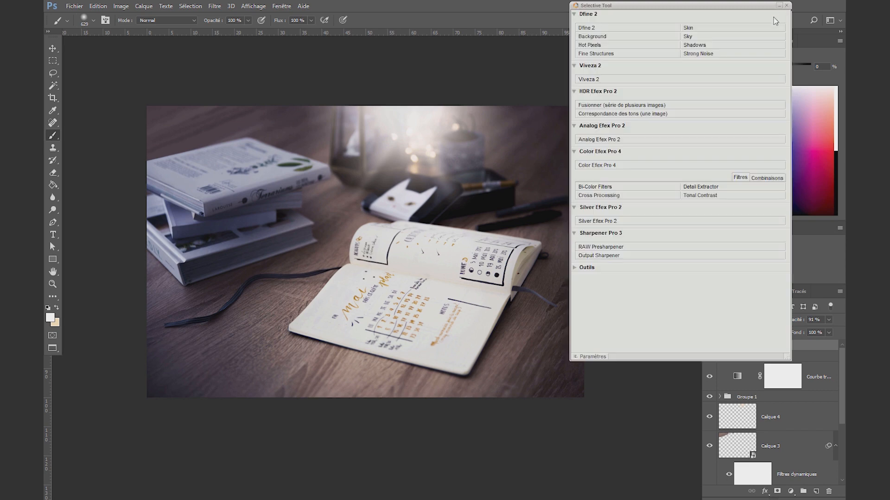
click(685, 166)
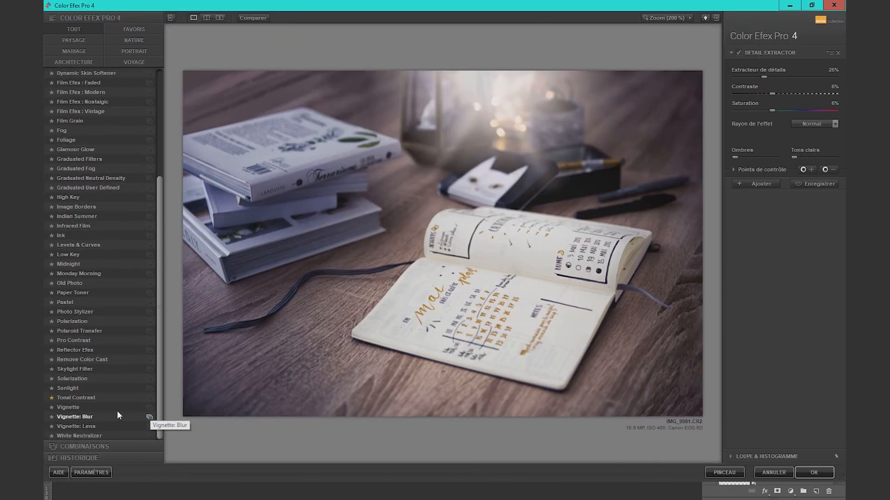
click(121, 398)
click(814, 472)
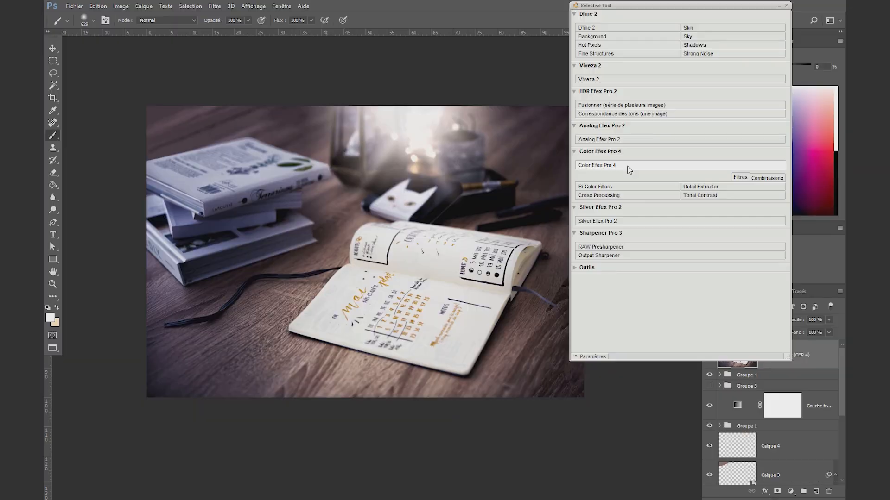
Apply the Color Efex Pro 4 Cross Processing filter with method C04 as a new layer.
click(631, 172)
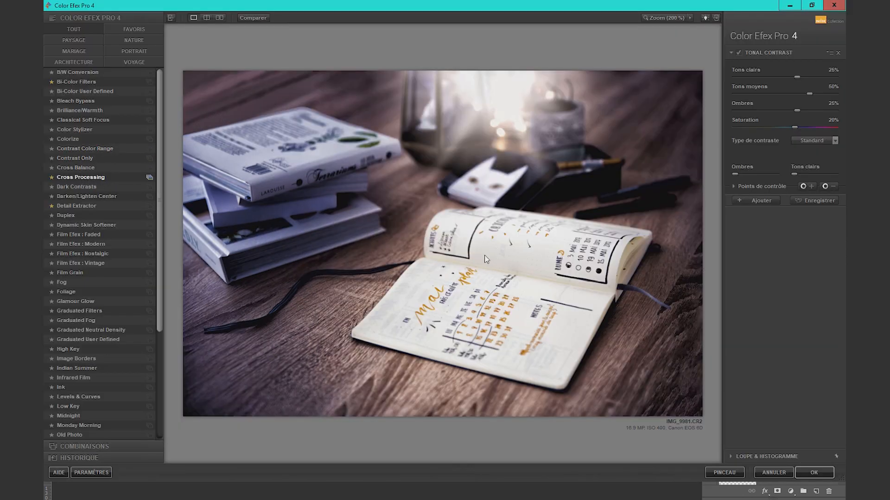
click(79, 177)
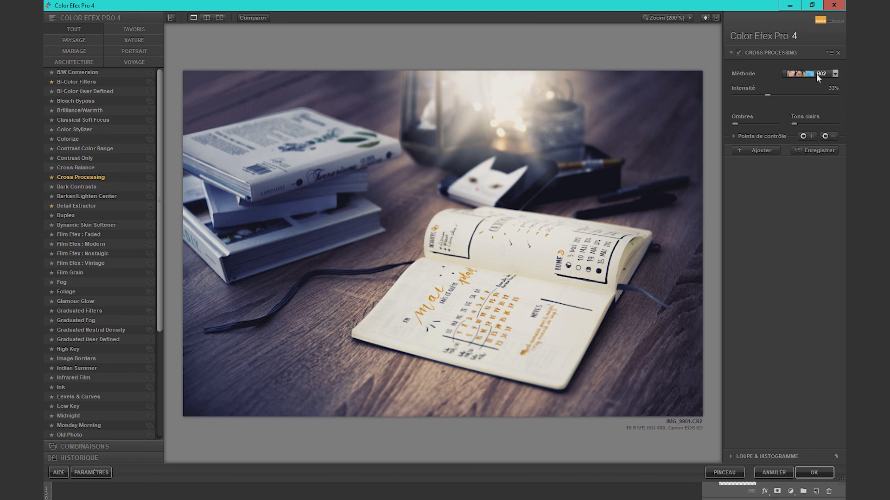
click(813, 74)
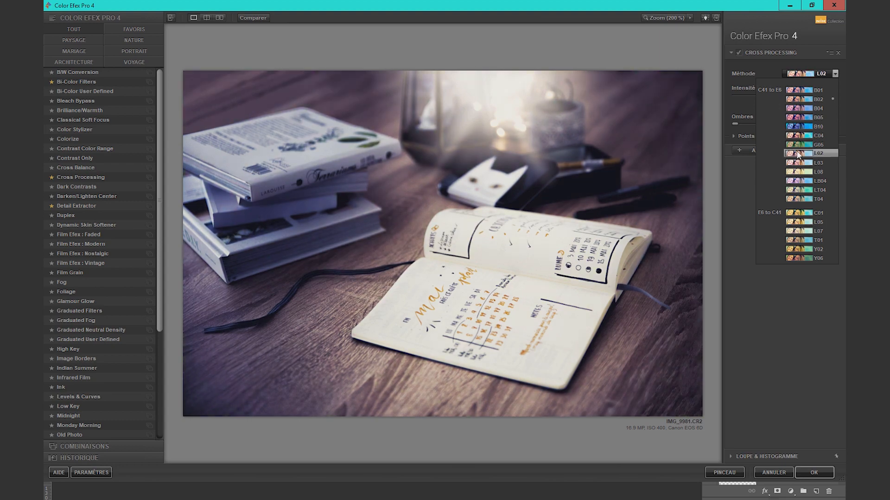
click(800, 136)
click(820, 474)
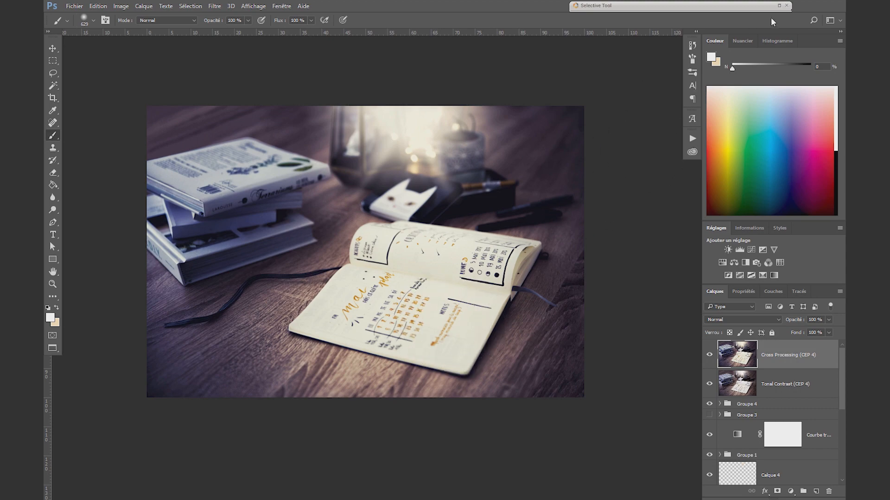
Apply the Detail Extractor filter of Color Efex Pro 4 as a new layer.
click(779, 6)
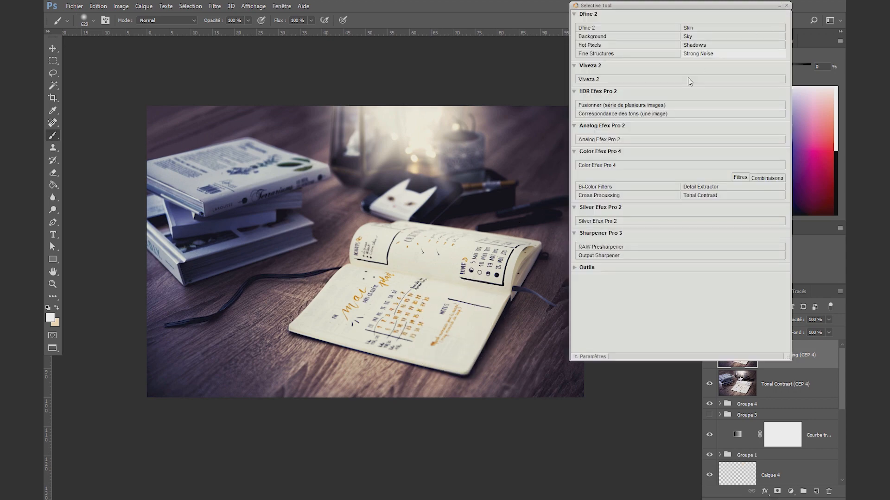
click(614, 170)
click(98, 211)
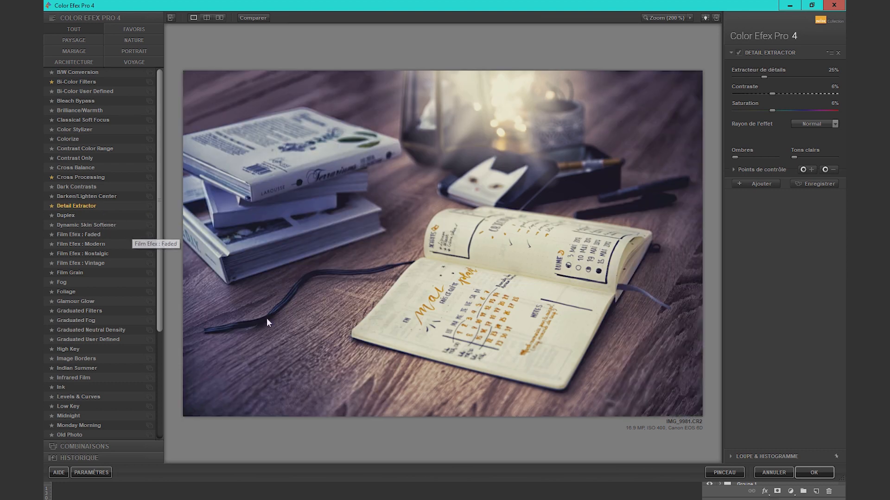
click(814, 472)
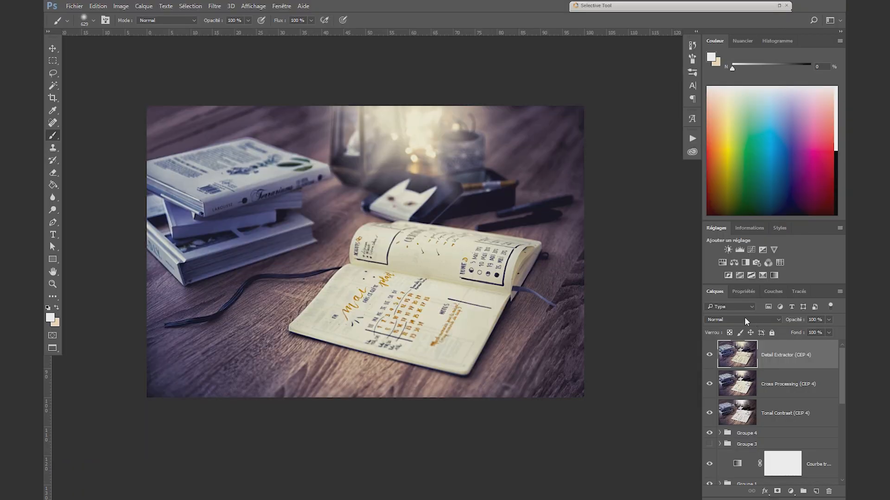
Hide the Detail Extractor layer behind a black mask and make white the foreground colour.
alt+click(777, 492)
key(d)
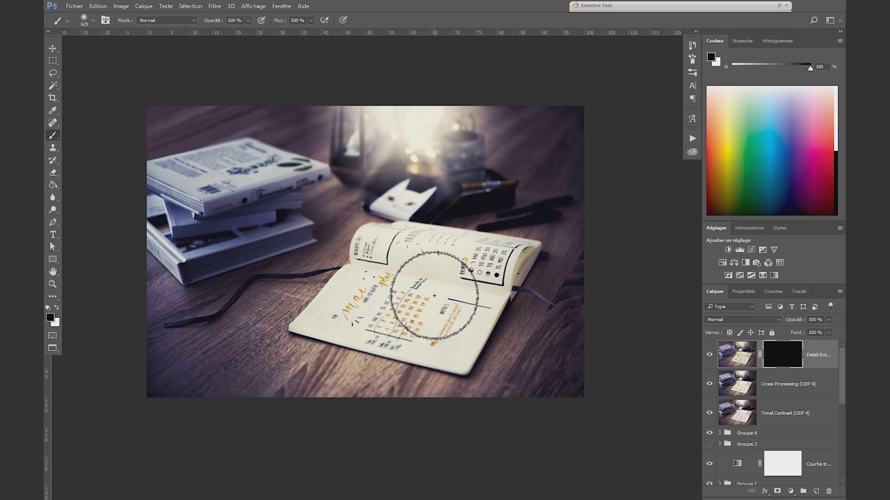
key(x)
Paint the Detail Extractor effect back in over the open notebook with a smaller brush and set the layer's opacity to 39 %.
drag(440, 294, 423, 288)
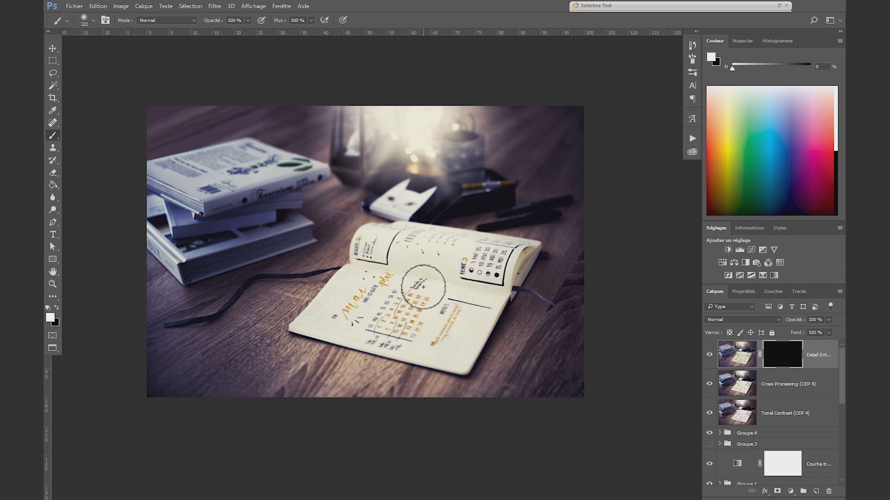
key(z)
click(418, 285)
key(b)
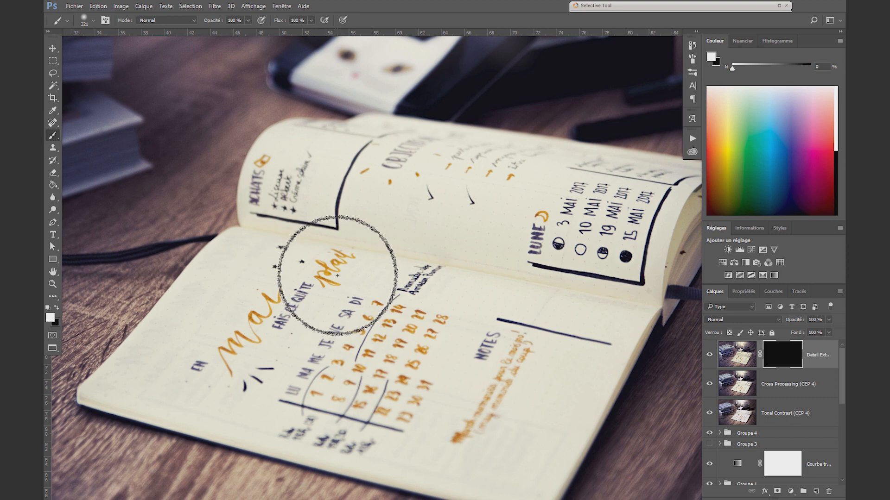
drag(336, 275, 318, 275)
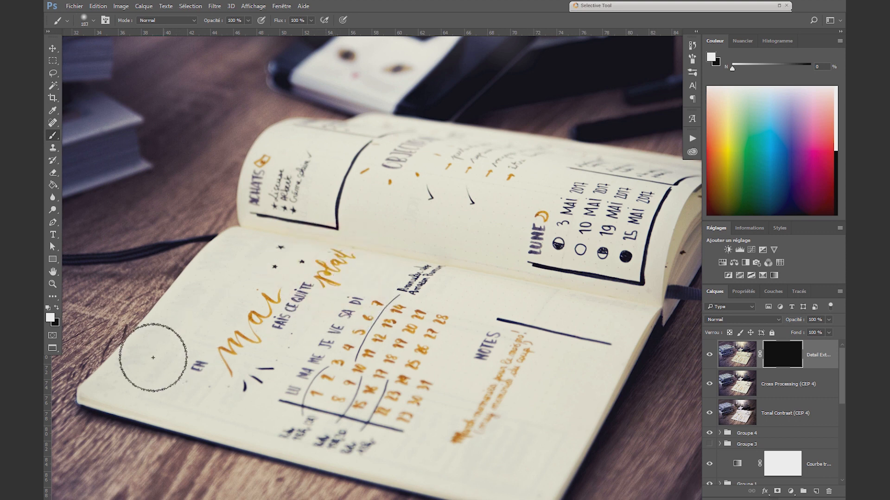
mouse_move(134, 368)
mouse_down()
mouse_move(222, 272)
mouse_move(178, 352)
mouse_move(224, 312)
mouse_move(233, 317)
mouse_move(185, 373)
mouse_move(220, 396)
mouse_up()
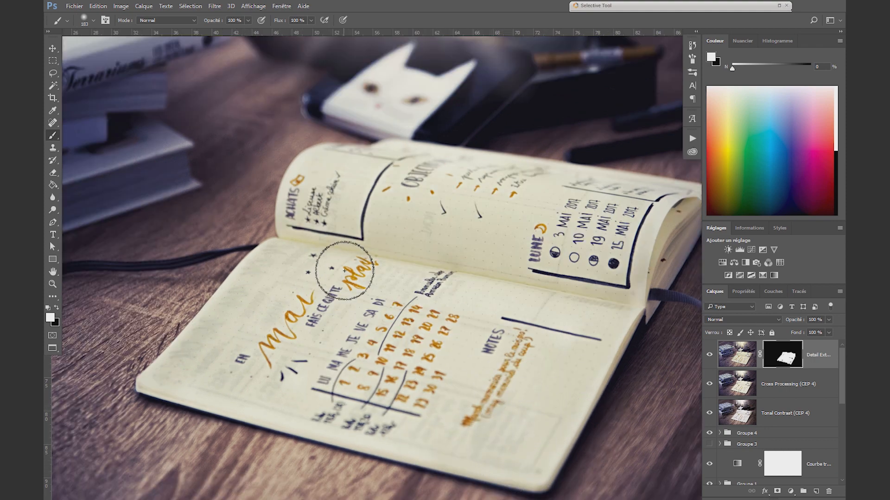
mouse_move(793, 319)
mouse_down()
mouse_move(656, 330)
mouse_move(673, 335)
mouse_up()
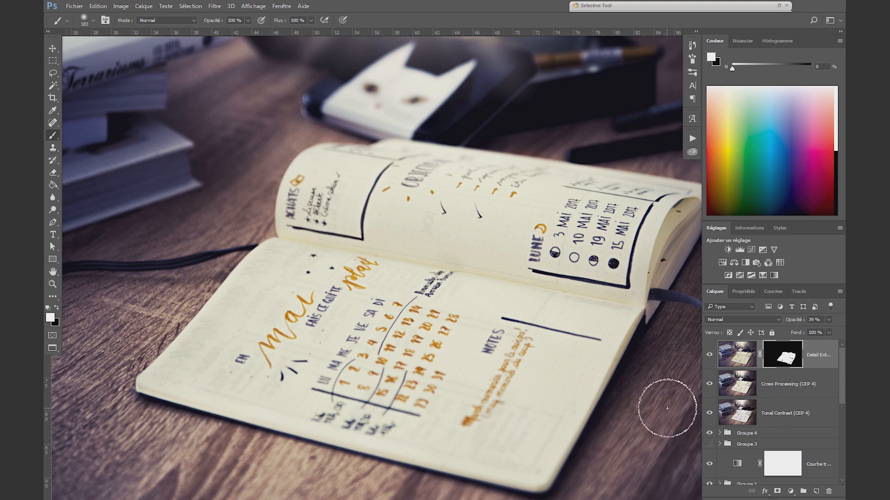
Compare the finished retouch with the original photo by showing only the Arrière-plan layer and restoring all layers, twice.
scroll(580, 384, down, 4)
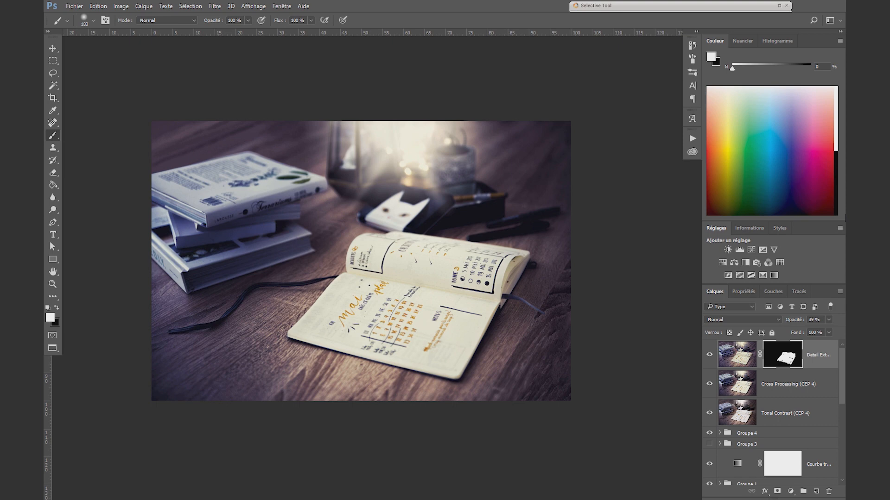
scroll(292, 251, up, 3)
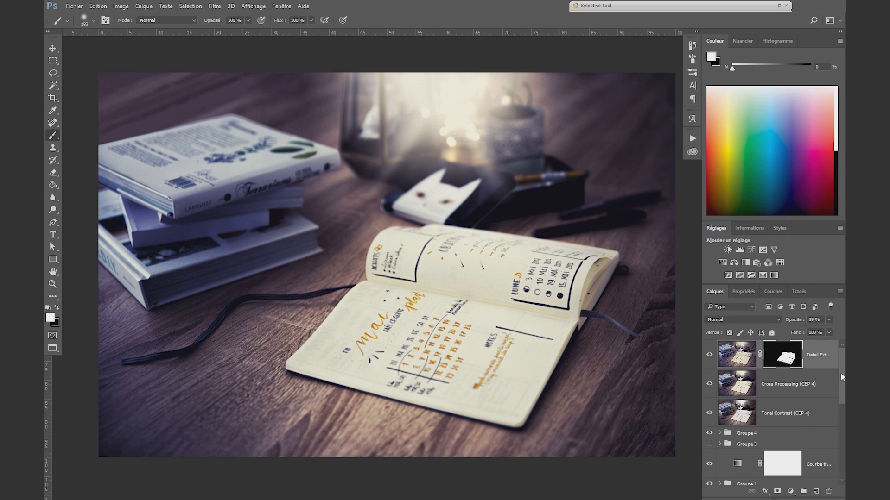
drag(840, 373, 843, 452)
alt+click(709, 472)
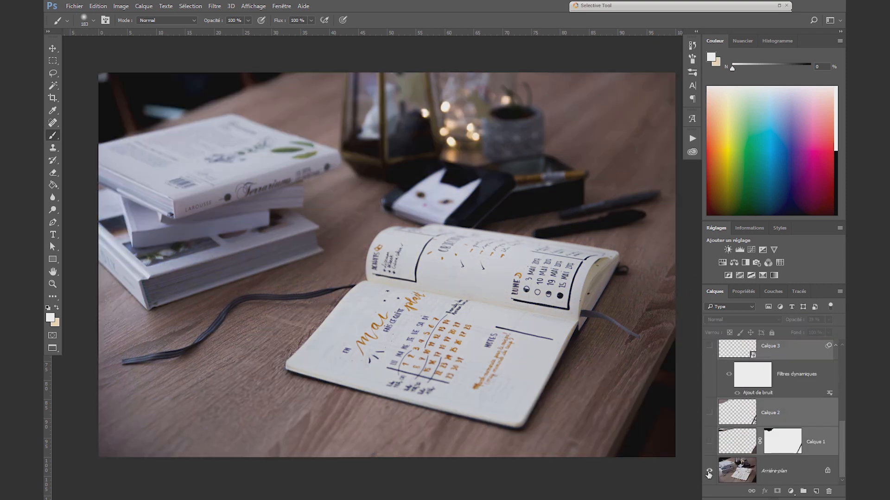
alt+click(709, 471)
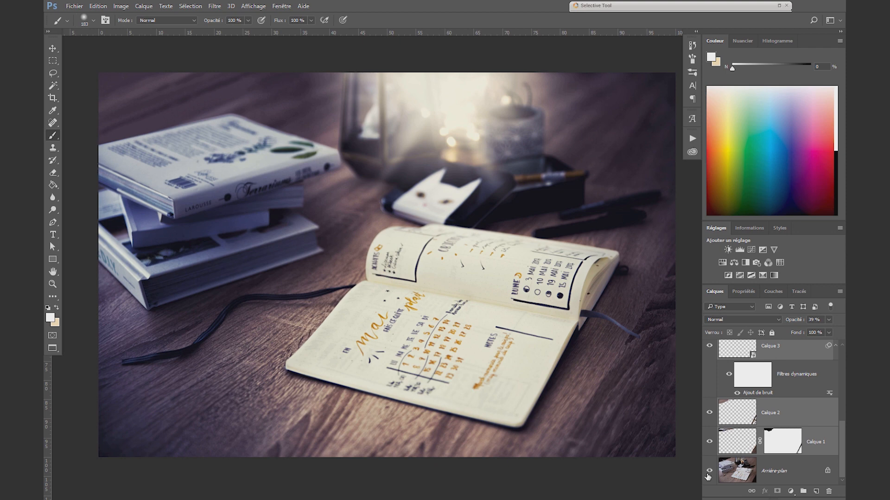
alt+click(709, 472)
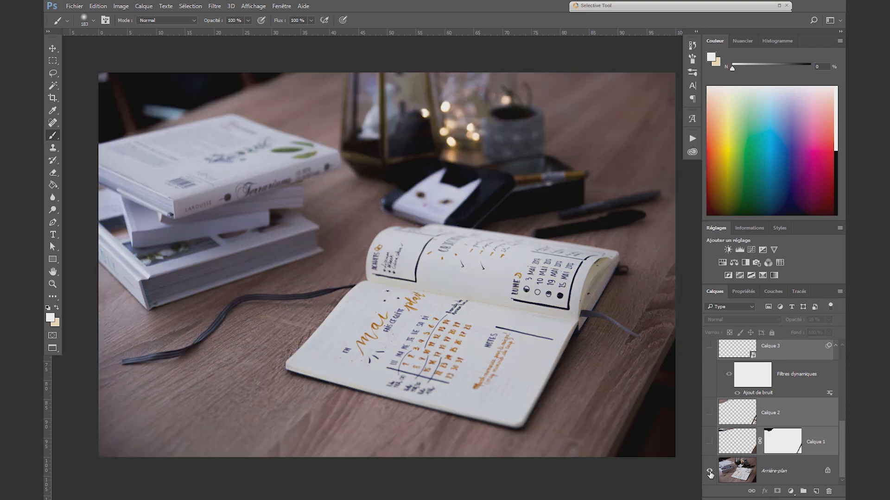
alt+click(709, 471)
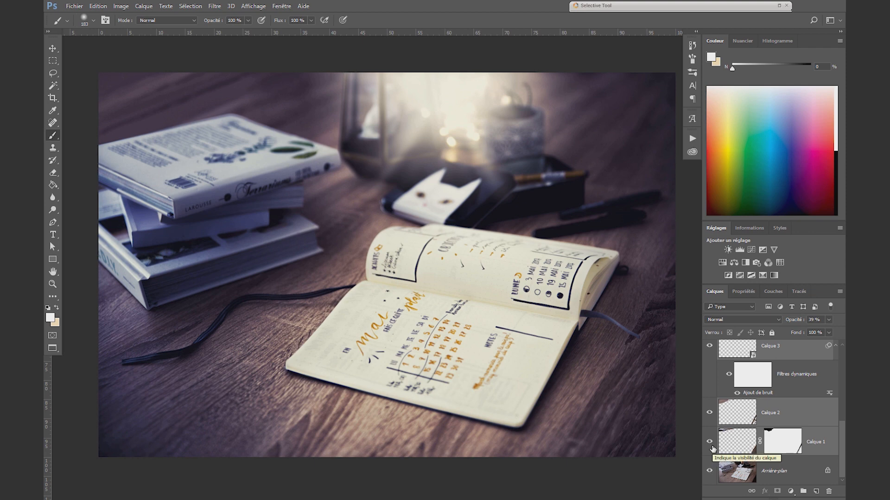